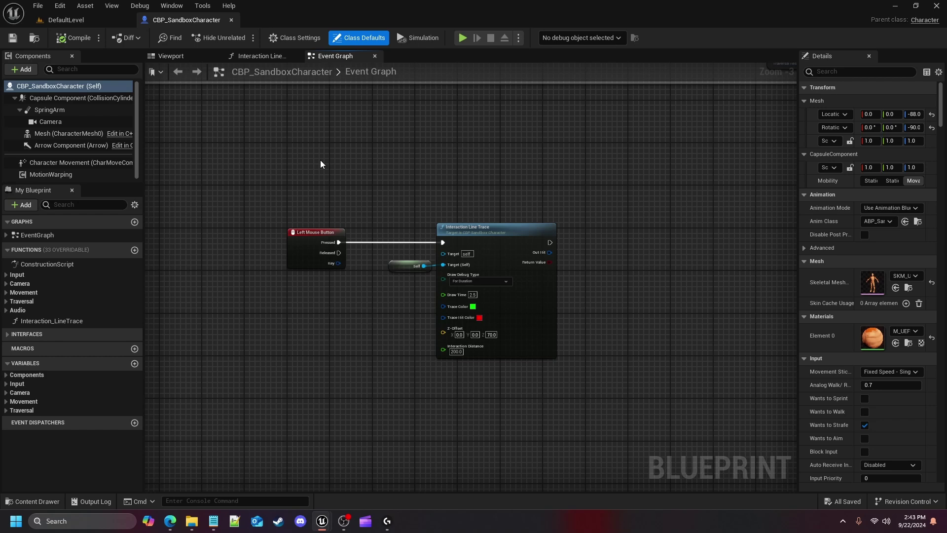
Examine the node graph inside the Interaction Line Trace function and return to the DefaultLevel editor.
{"action": "double_click", "coordinate": [517, 241]}
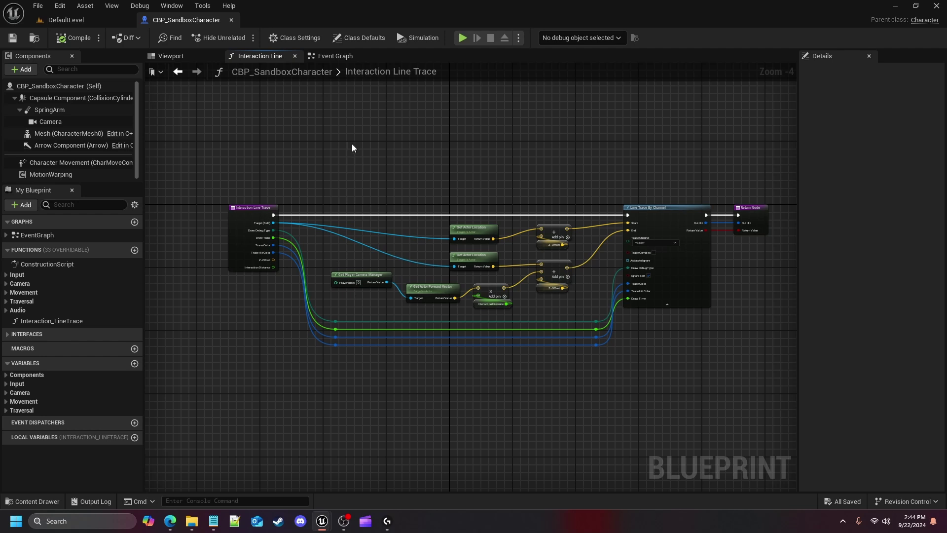
{"action": "left_click", "coordinate": [338, 56]}
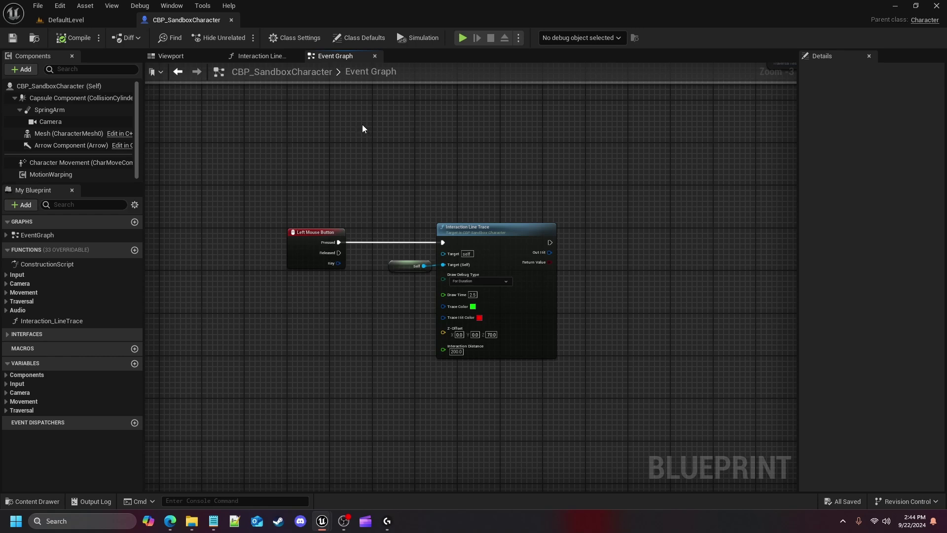
{"action": "left_click", "coordinate": [83, 21]}
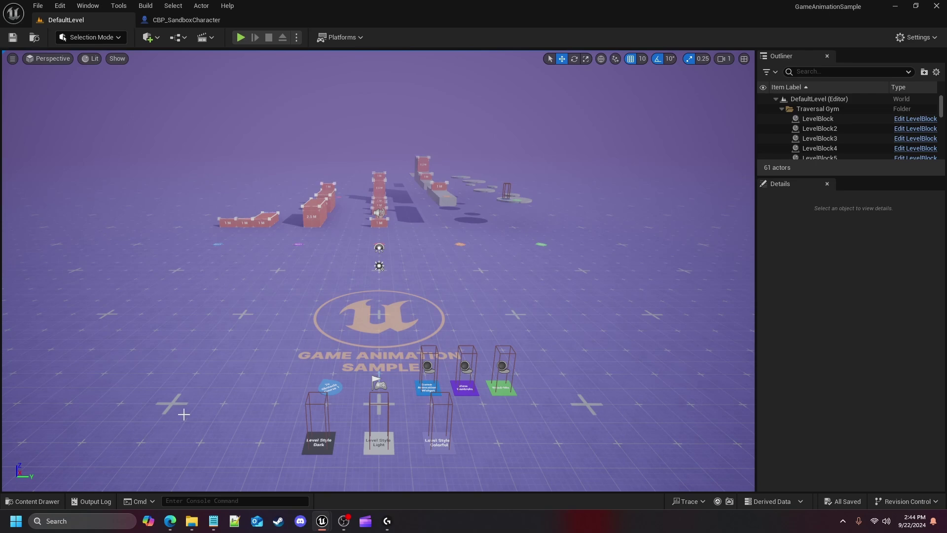
Add the Starter Content pack to the project and close the content windows.
{"action": "left_click", "coordinate": [54, 497]}
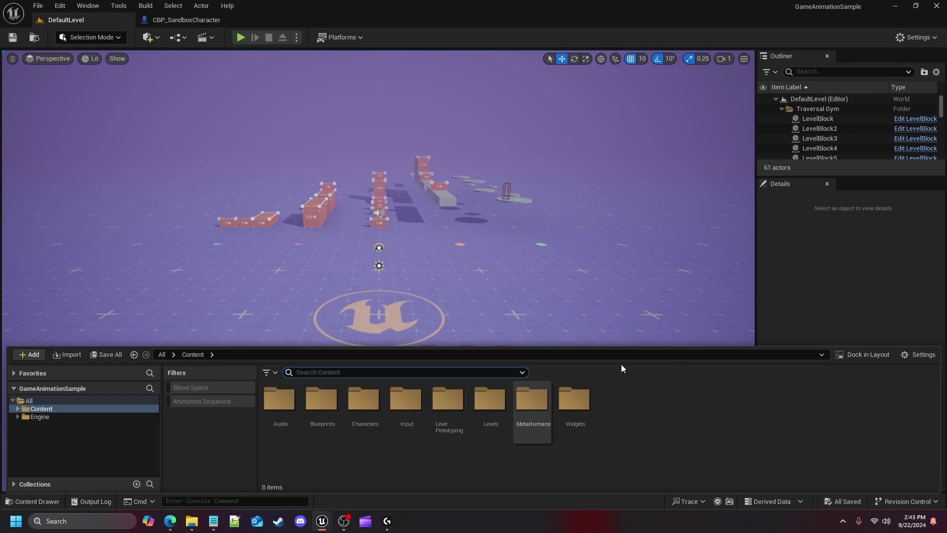
{"action": "left_click", "coordinate": [82, 7]}
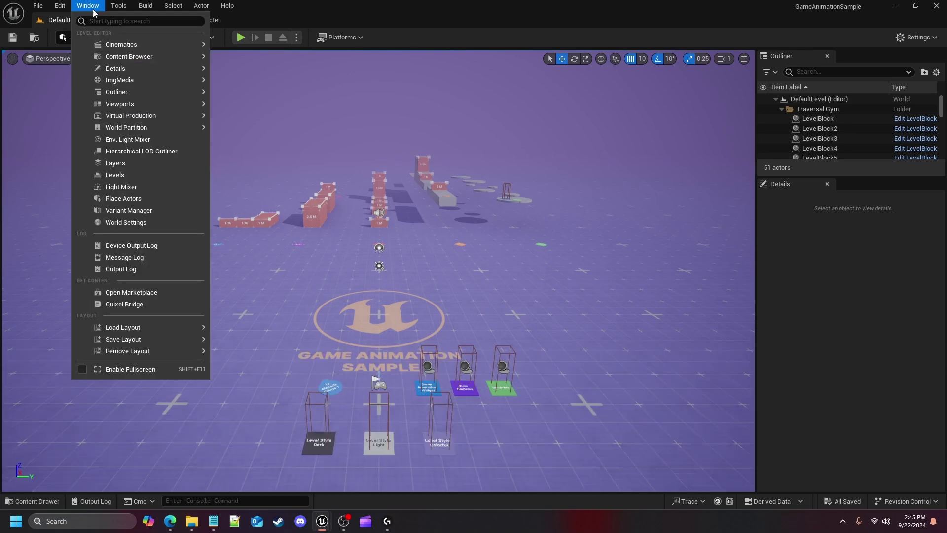
{"action": "mouse_move", "coordinate": [50, 7]}
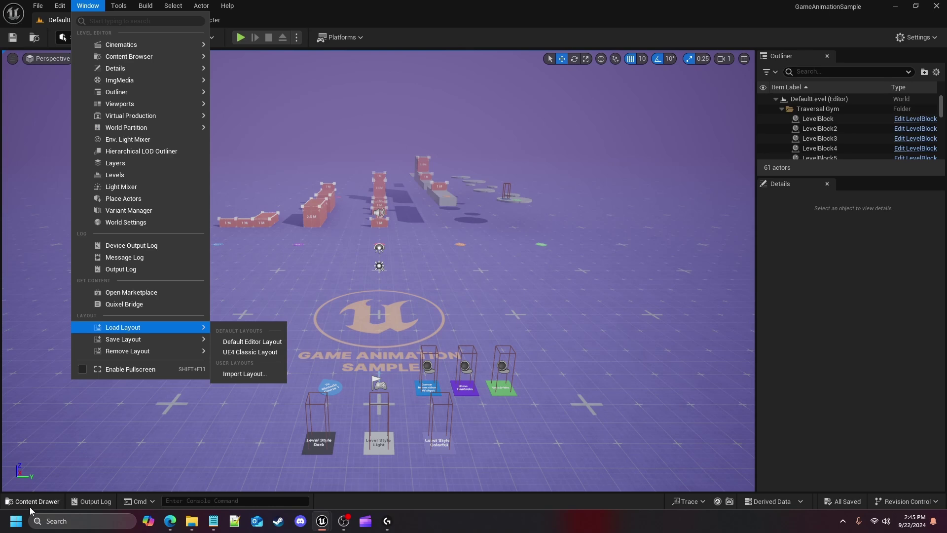
{"action": "left_click", "coordinate": [31, 502]}
{"action": "left_click", "coordinate": [34, 355]}
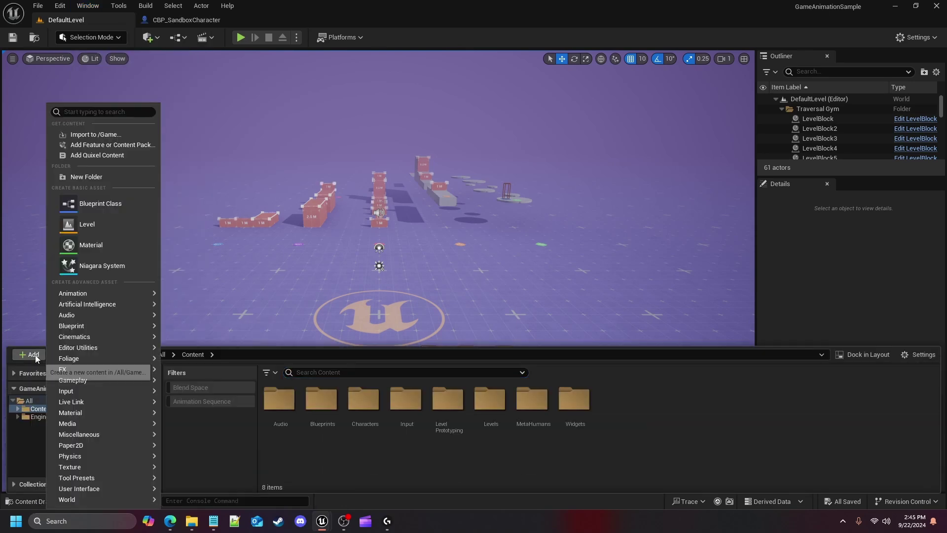
{"action": "mouse_move", "coordinate": [46, 360]}
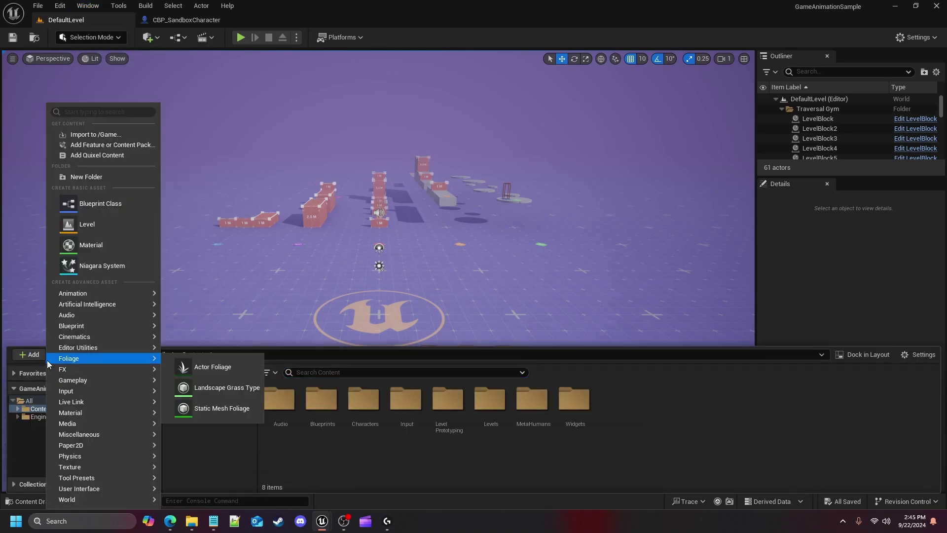
{"action": "left_click", "coordinate": [100, 146]}
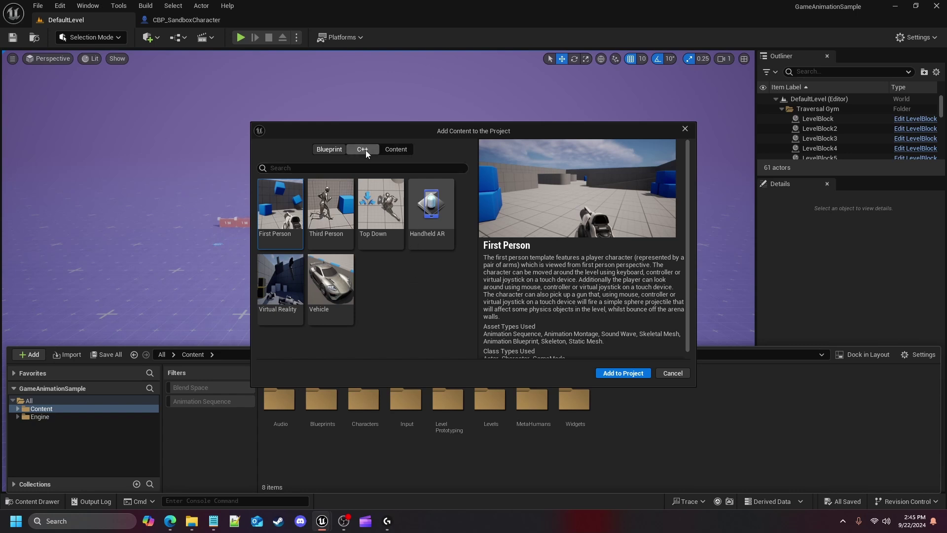
{"action": "left_click", "coordinate": [391, 149]}
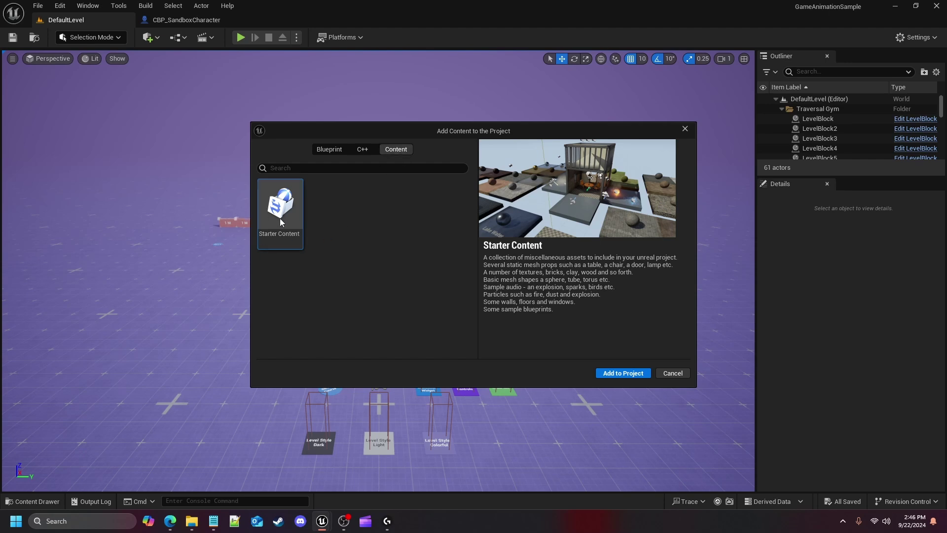
{"action": "left_click", "coordinate": [630, 376]}
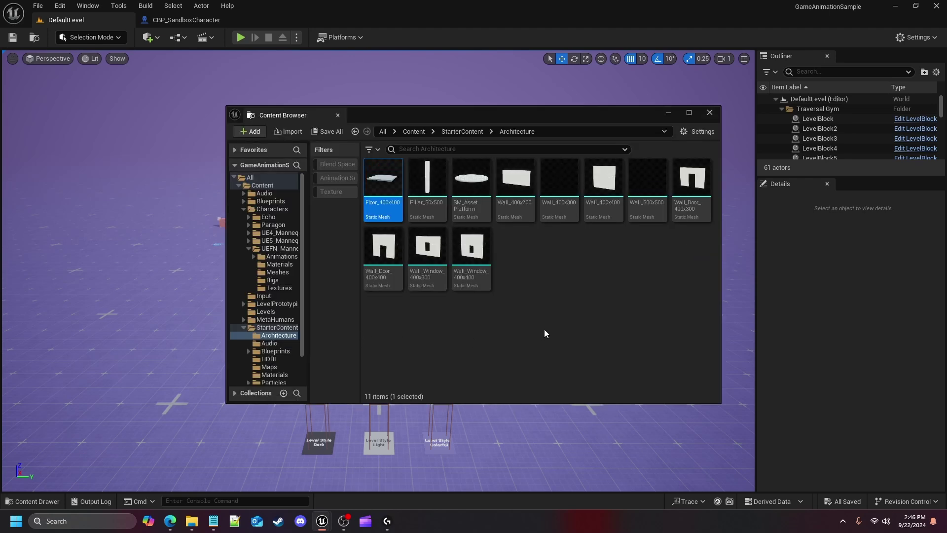
{"action": "left_click_drag", "start_coordinate": [430, 120], "coordinate": [390, 131]}
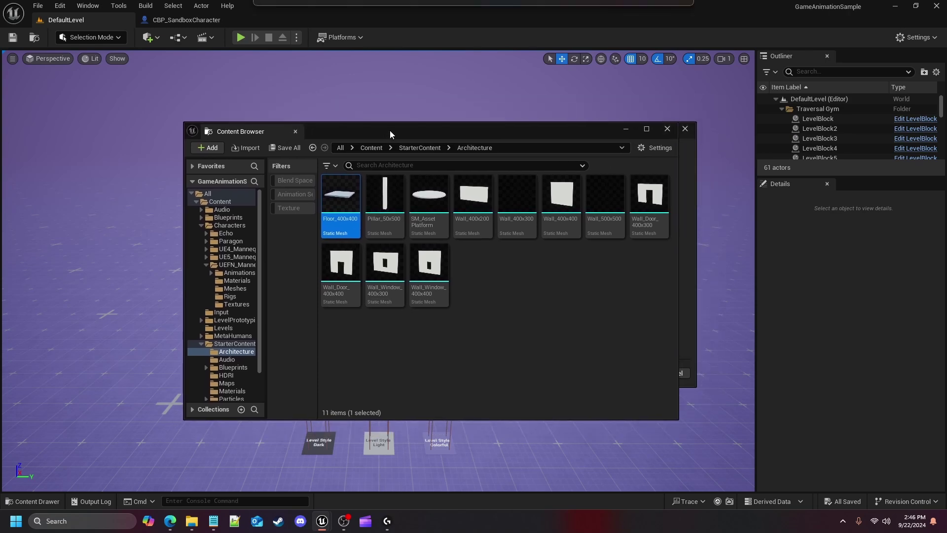
{"action": "left_click", "coordinate": [295, 132]}
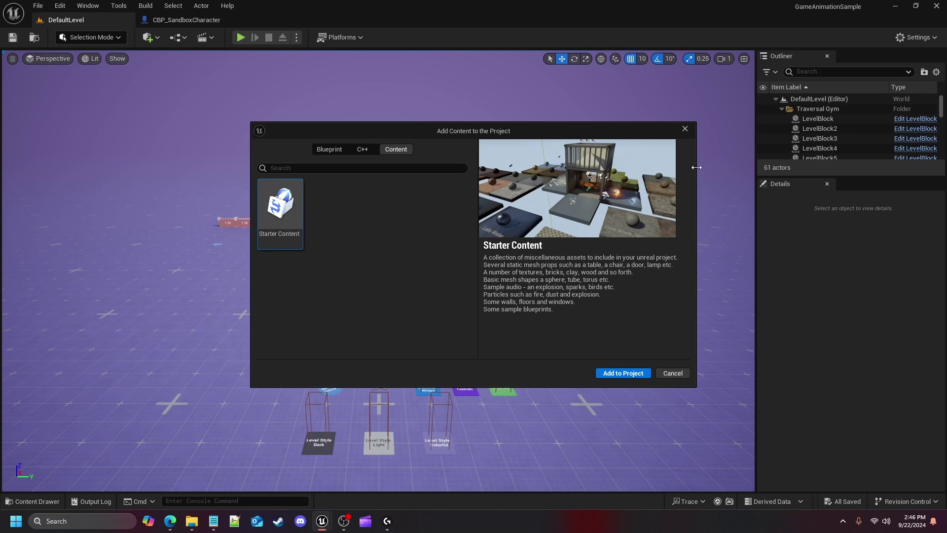
{"action": "left_click", "coordinate": [684, 129]}
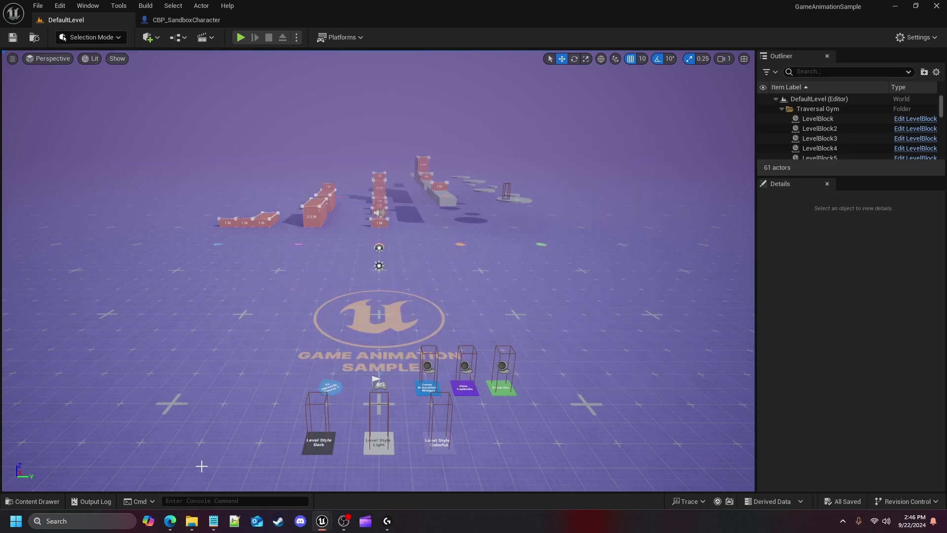
Create a folder named Default inside the Blueprints folder of StarterContent.
{"action": "left_click", "coordinate": [56, 500]}
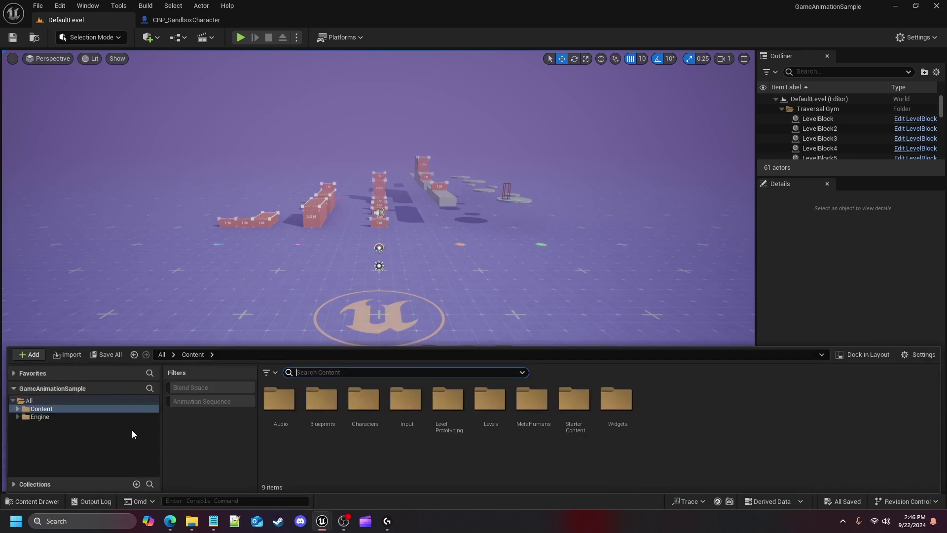
{"action": "left_click", "coordinate": [577, 412]}
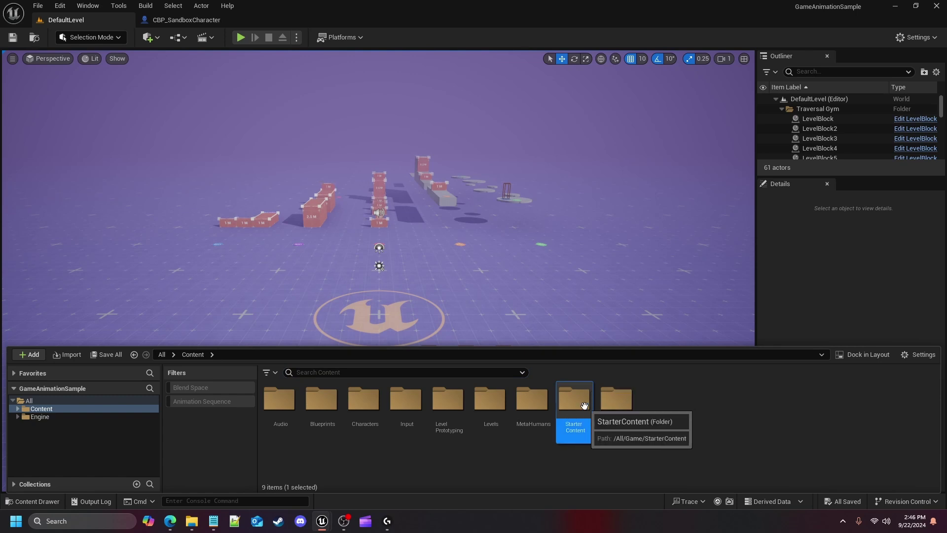
{"action": "double_click", "coordinate": [572, 418]}
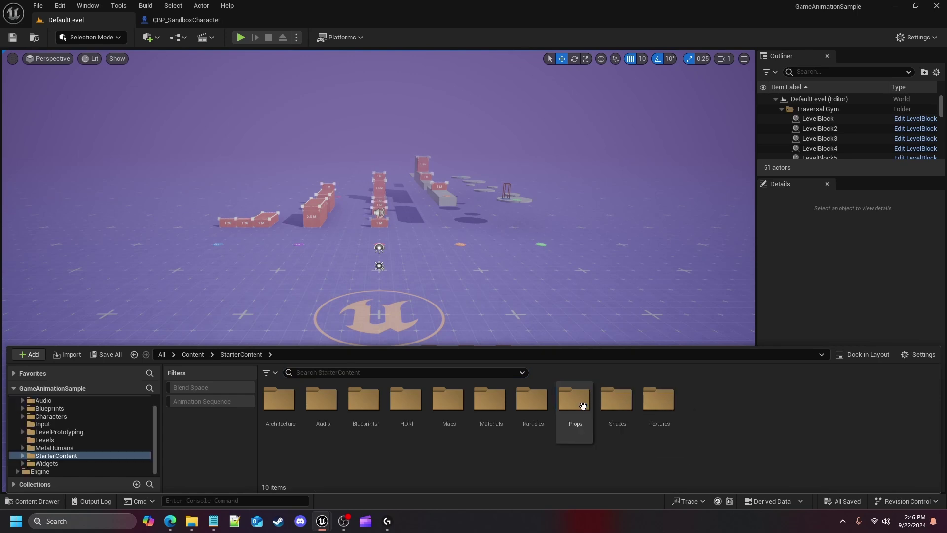
{"action": "double_click", "coordinate": [374, 404]}
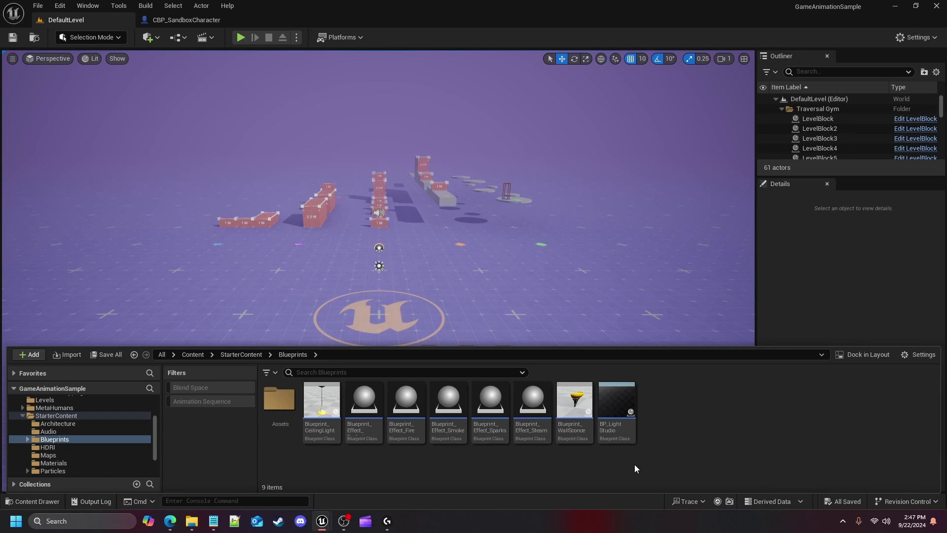
{"action": "left_click", "coordinate": [321, 409]}
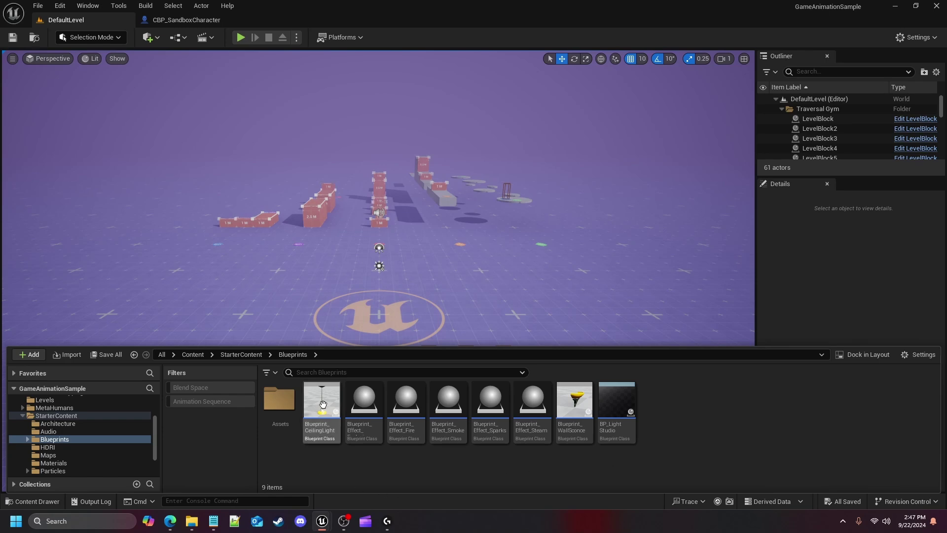
{"action": "left_click", "coordinate": [695, 433]}
{"action": "right_click", "coordinate": [695, 430]}
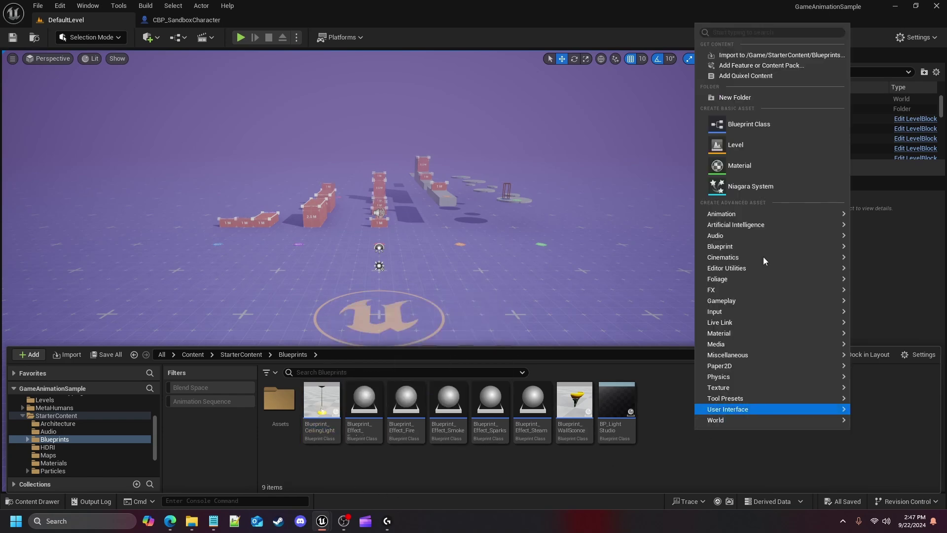
{"action": "left_click", "coordinate": [746, 97]}
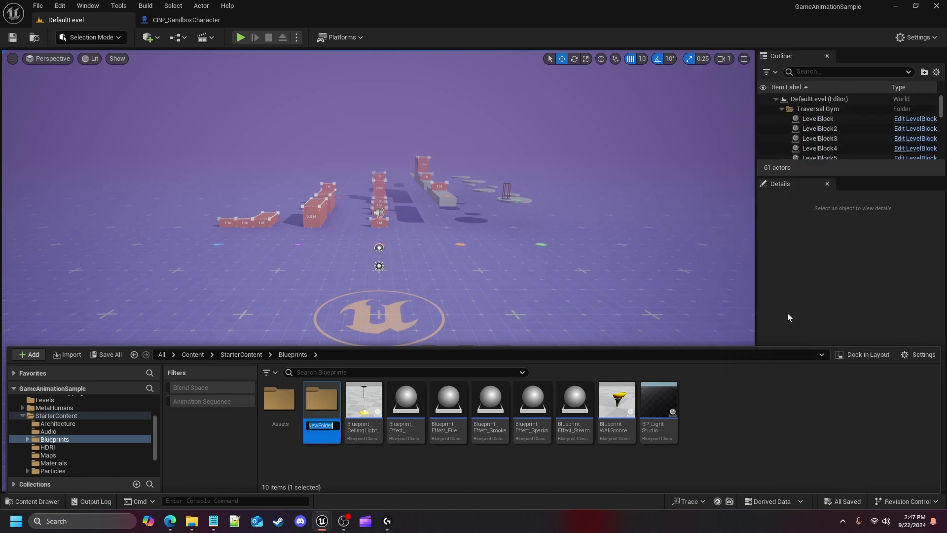
{"action": "type", "text": "Default"}
{"action": "key", "text": "Return"}
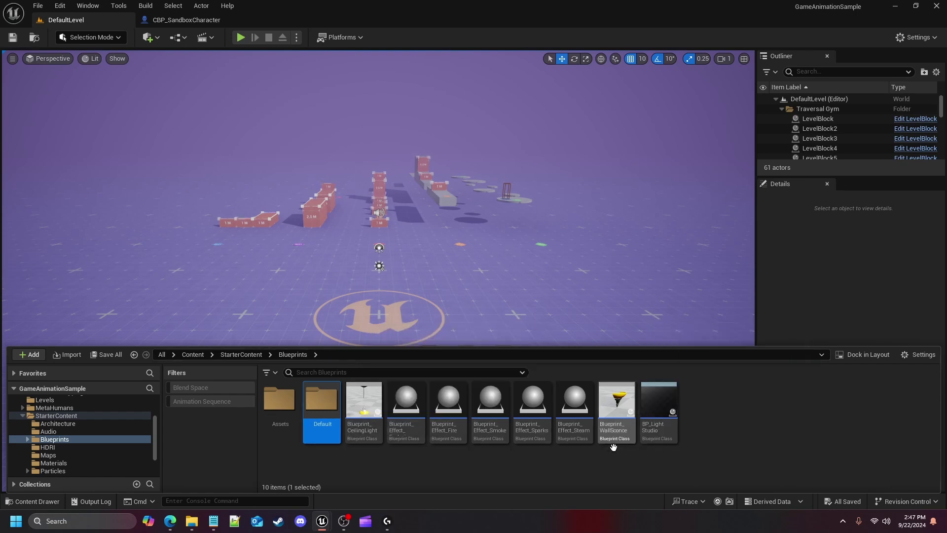
Move all Blueprint classes, from Blueprint_CeilingLight through BP_LightStudio, into the Default folder.
{"action": "left_click", "coordinate": [369, 409]}
{"action": "left_click", "coordinate": [666, 420], "text": "shift"}
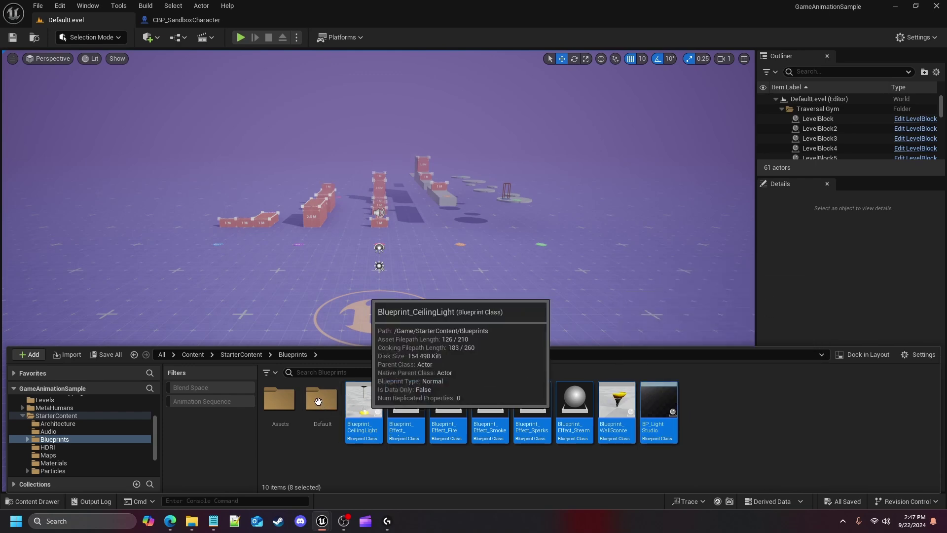
{"action": "left_click_drag", "start_coordinate": [318, 401], "coordinate": [318, 402]}
{"action": "left_click", "coordinate": [335, 419]}
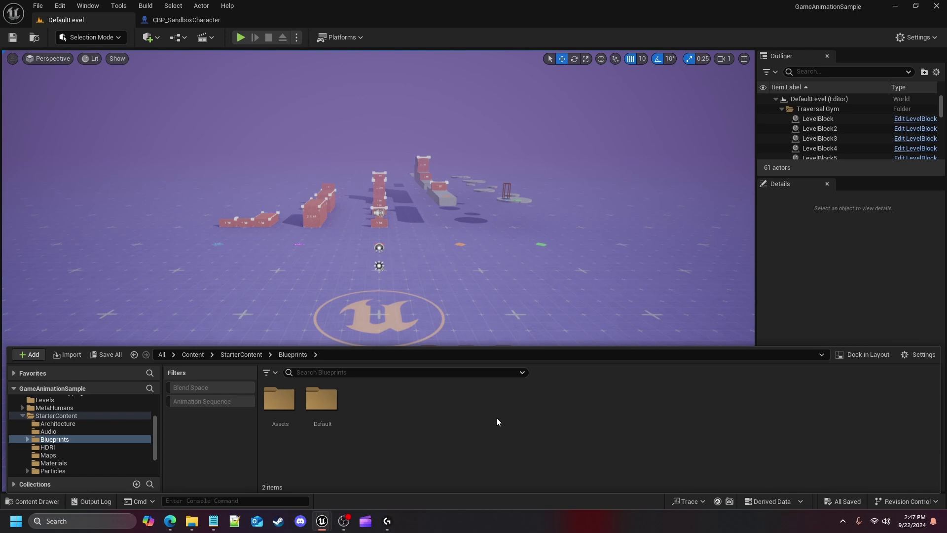
Create a Blueprint Class with Actor as parent in the Blueprints folder and name it BP_Interactable.
{"action": "right_click", "coordinate": [379, 413]}
{"action": "mouse_move", "coordinate": [431, 273]}
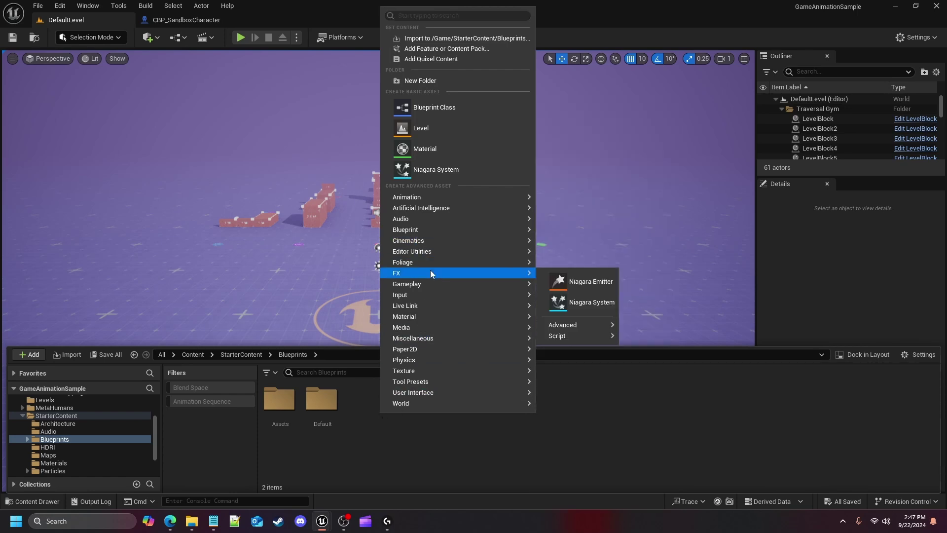
{"action": "left_click", "coordinate": [441, 114]}
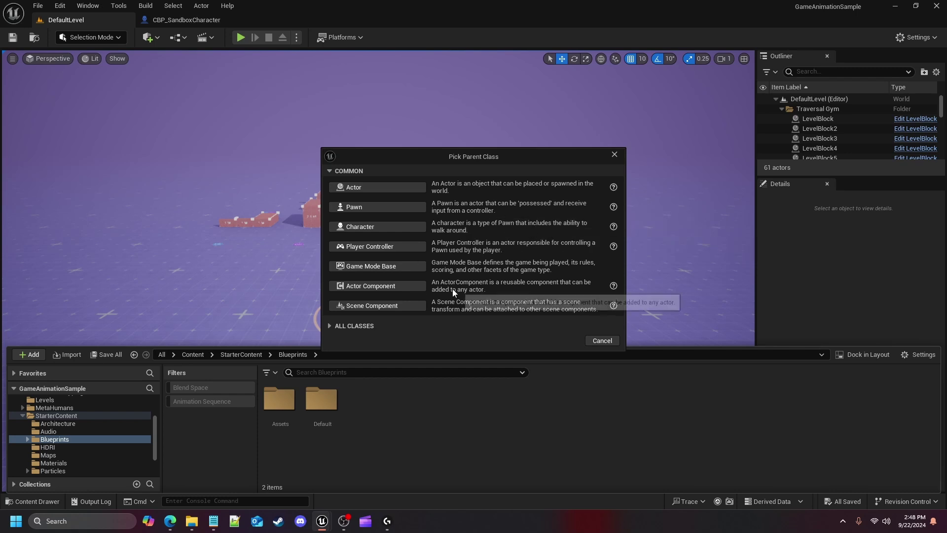
{"action": "left_click", "coordinate": [395, 190]}
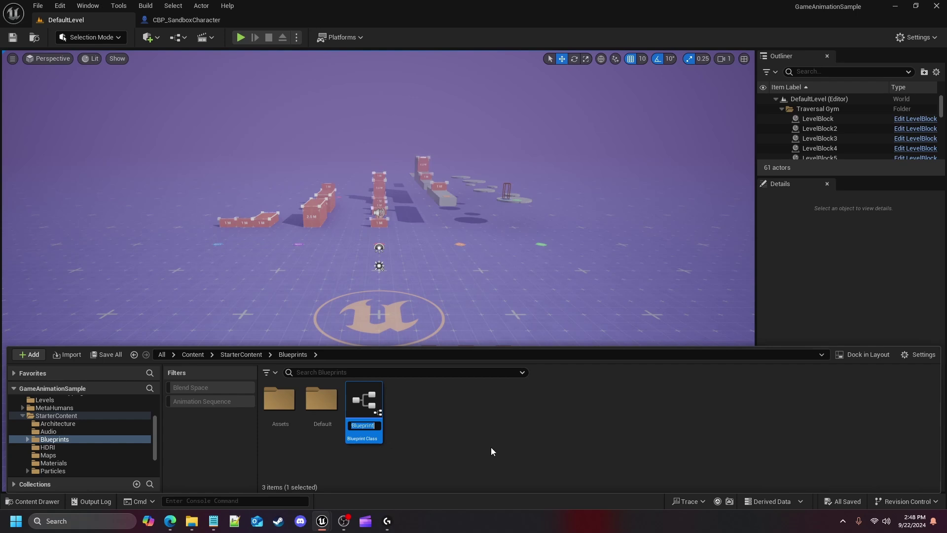
{"action": "type", "text": "BP_"}
{"action": "type", "text": "Interac"}
{"action": "type", "text": "table"}
{"action": "key", "text": "Return"}
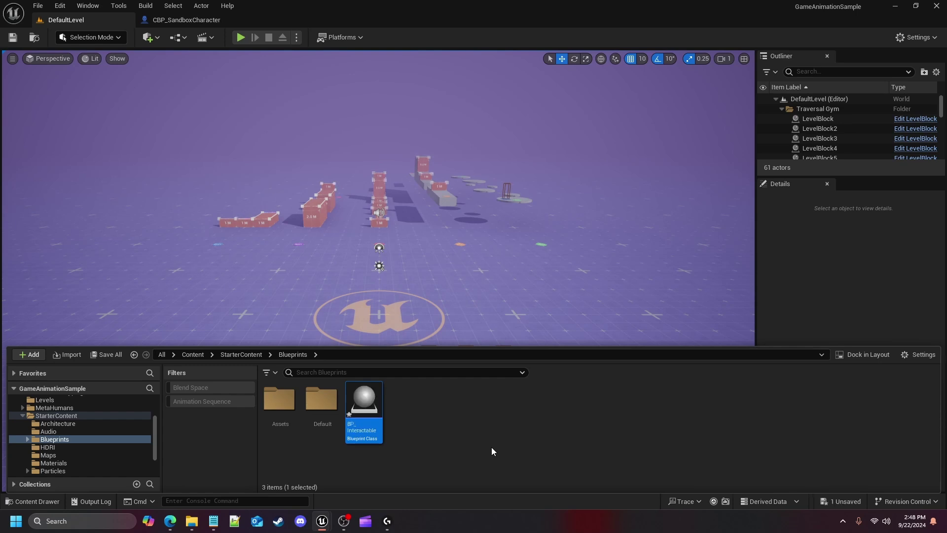
{"action": "left_click", "coordinate": [457, 427]}
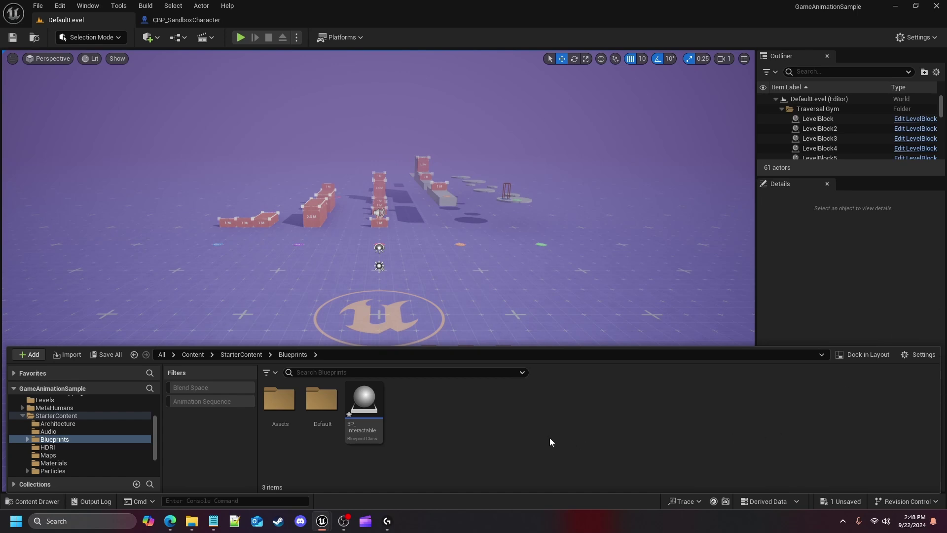
Create a child Blueprint class of BP_Interactable and name it BP_Door.
{"action": "left_click", "coordinate": [364, 402]}
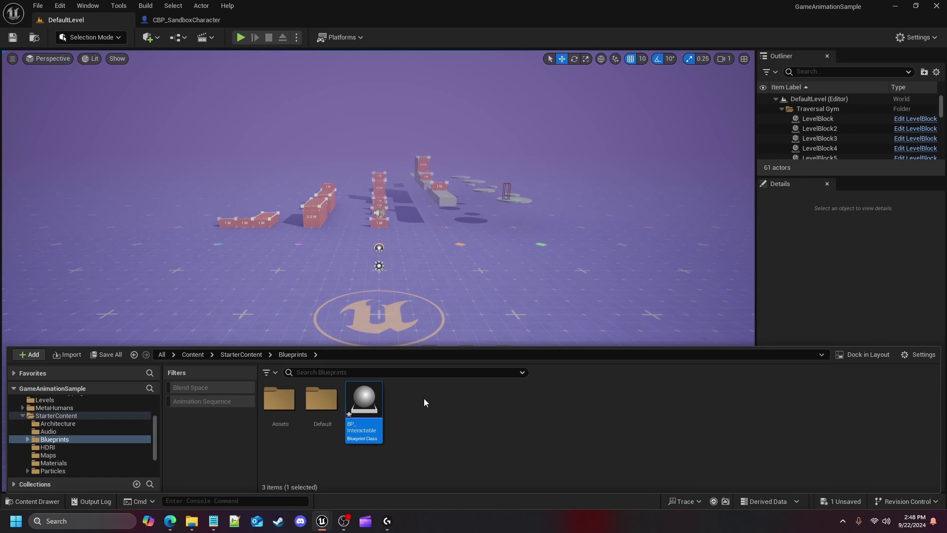
{"action": "right_click", "coordinate": [367, 401]}
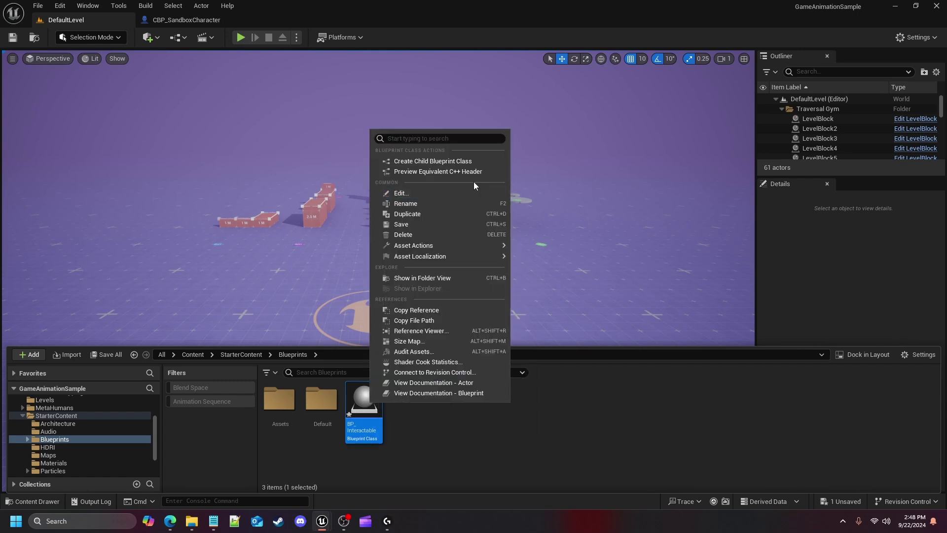
{"action": "left_click", "coordinate": [437, 162]}
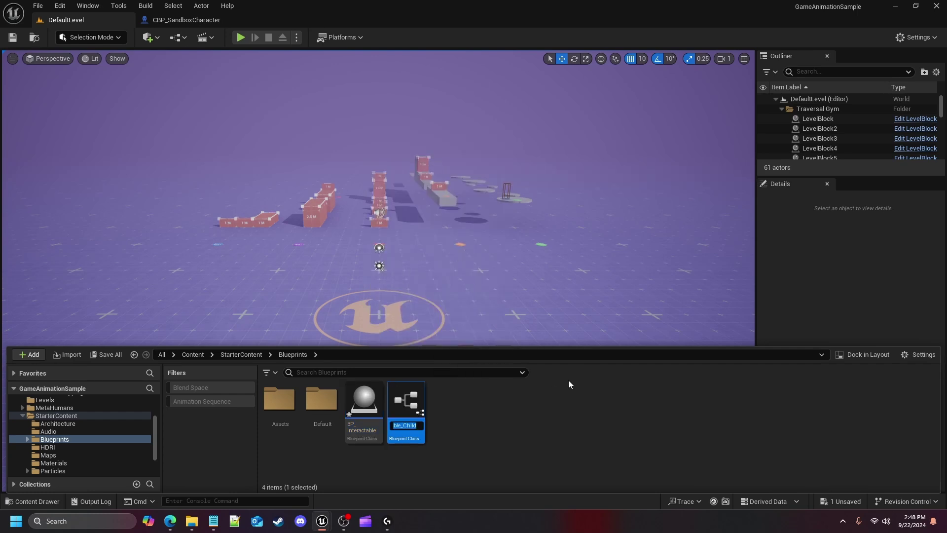
{"action": "type", "text": "BP_Door"}
{"action": "key", "text": "Return"}
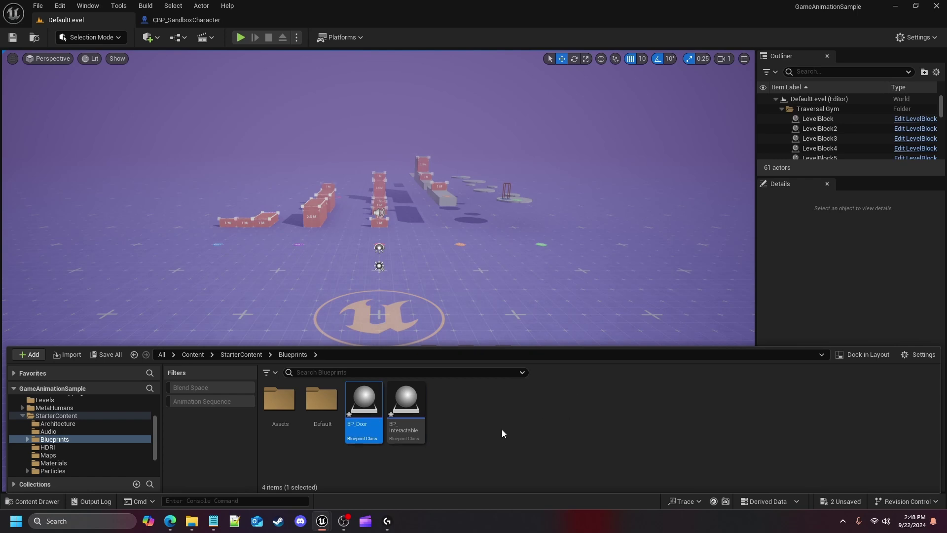
Create a second child Blueprint class of BP_Interactable and name it BP_Chest.
{"action": "right_click", "coordinate": [415, 408]}
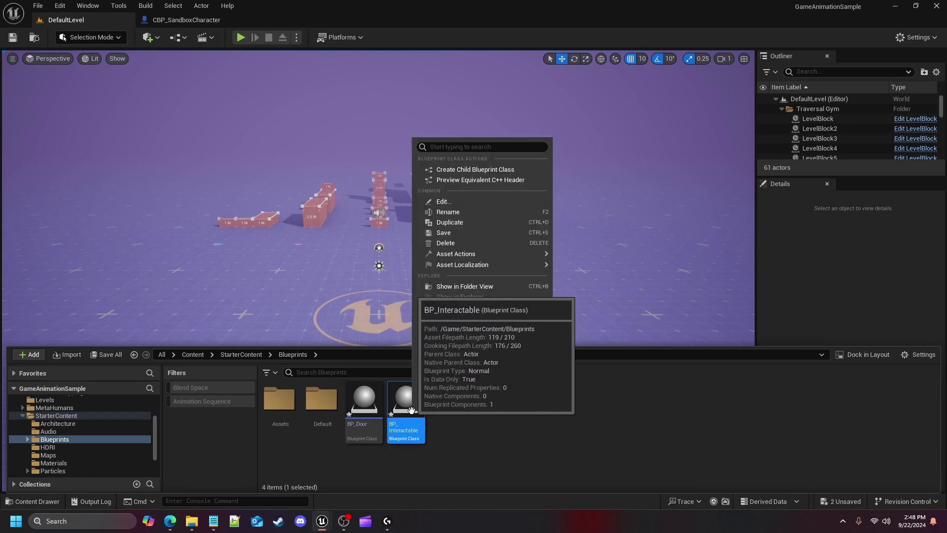
{"action": "left_click", "coordinate": [477, 168]}
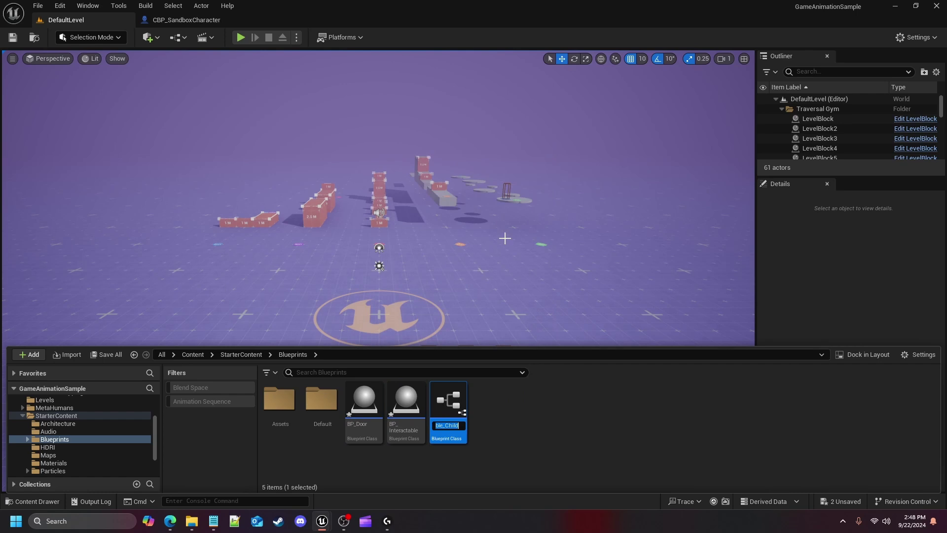
{"action": "type", "text": "BP_Chest"}
{"action": "key", "text": "Return"}
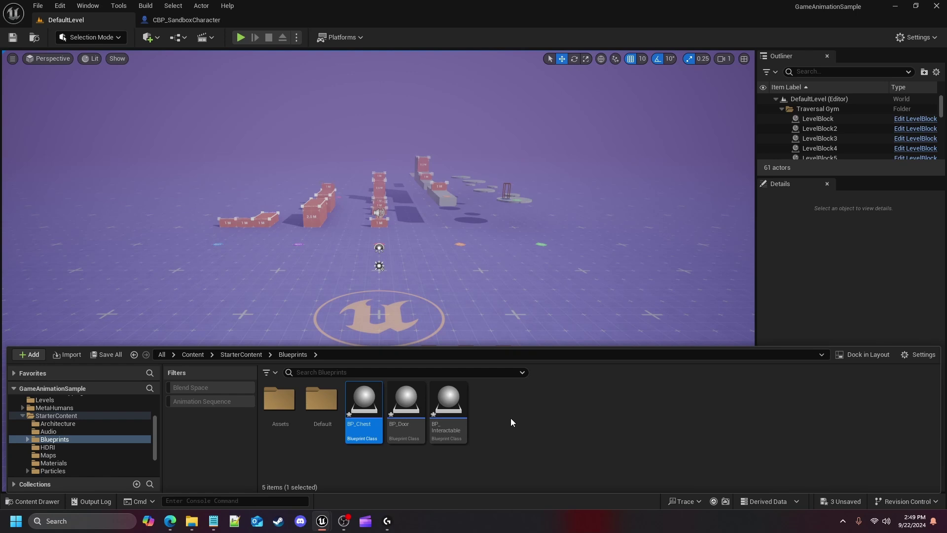
{"action": "mouse_move", "coordinate": [455, 409]}
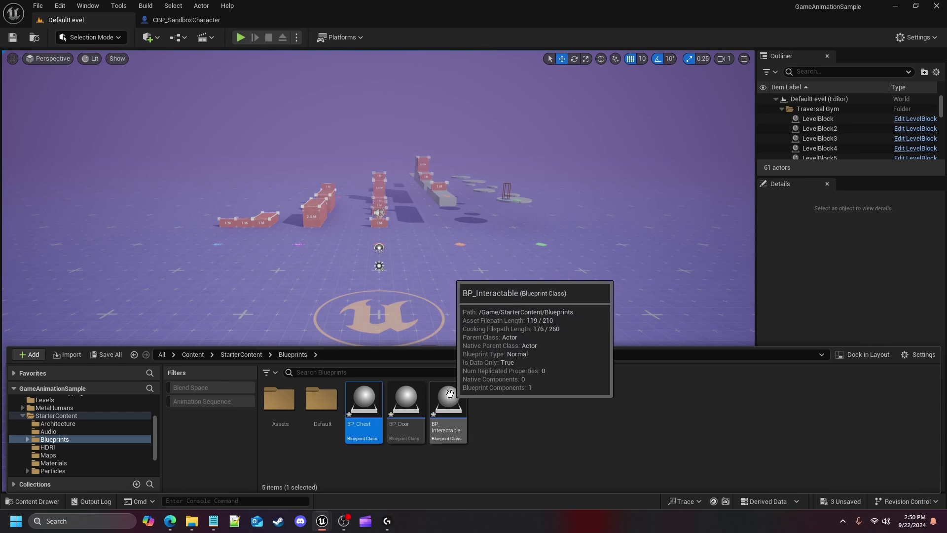
{"action": "left_click", "coordinate": [405, 399]}
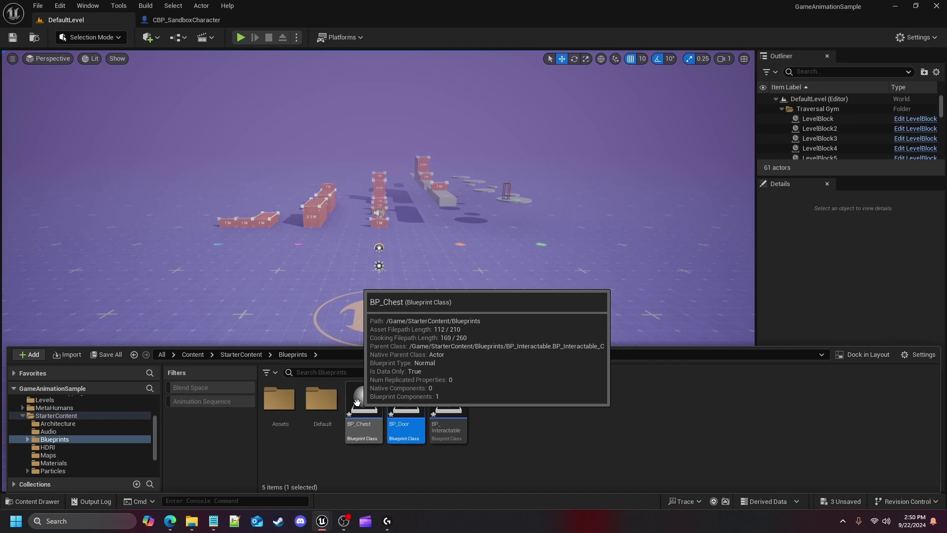
{"action": "left_click", "coordinate": [510, 406]}
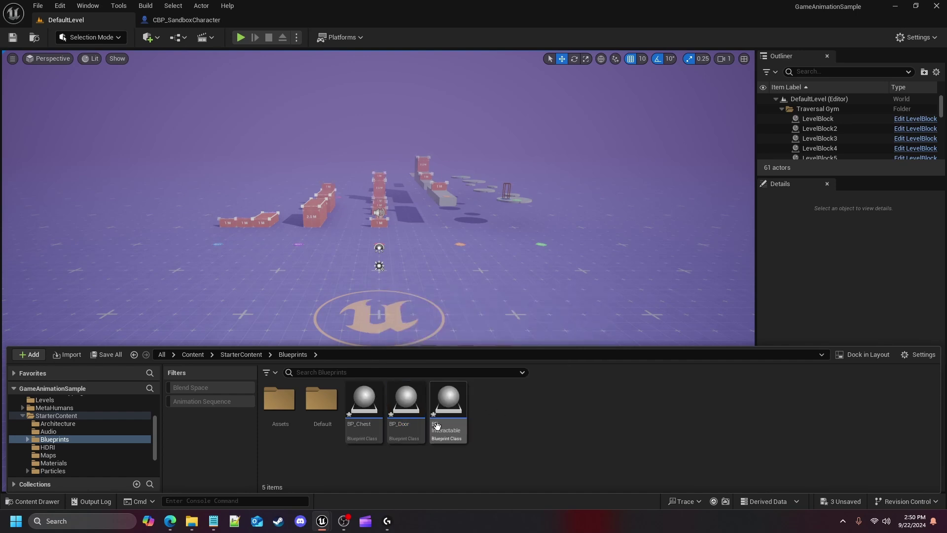
{"action": "mouse_move", "coordinate": [452, 404]}
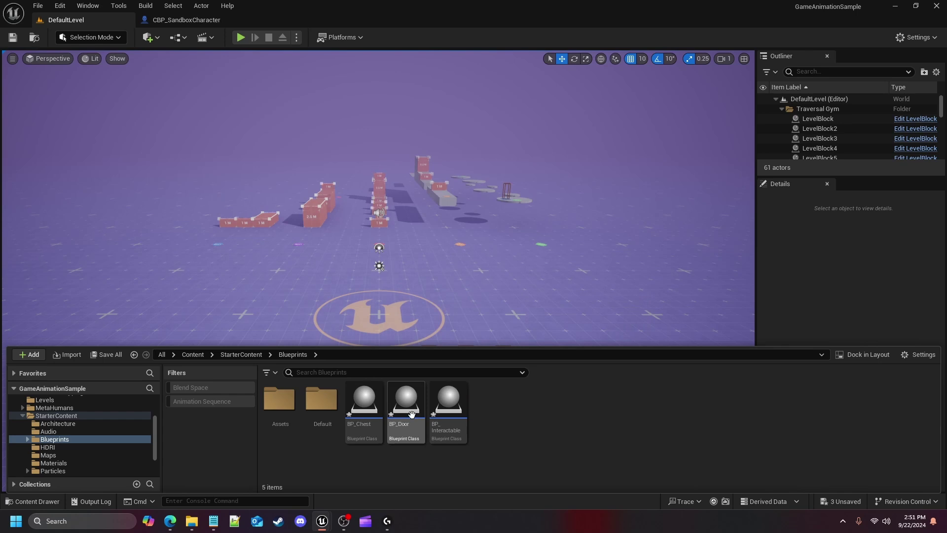
{"action": "mouse_move", "coordinate": [412, 394]}
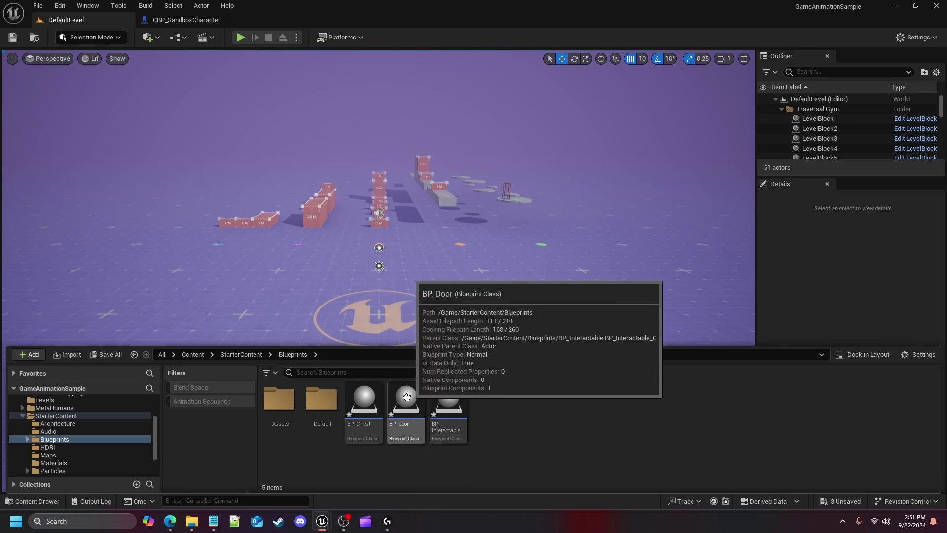
{"action": "mouse_move", "coordinate": [352, 411]}
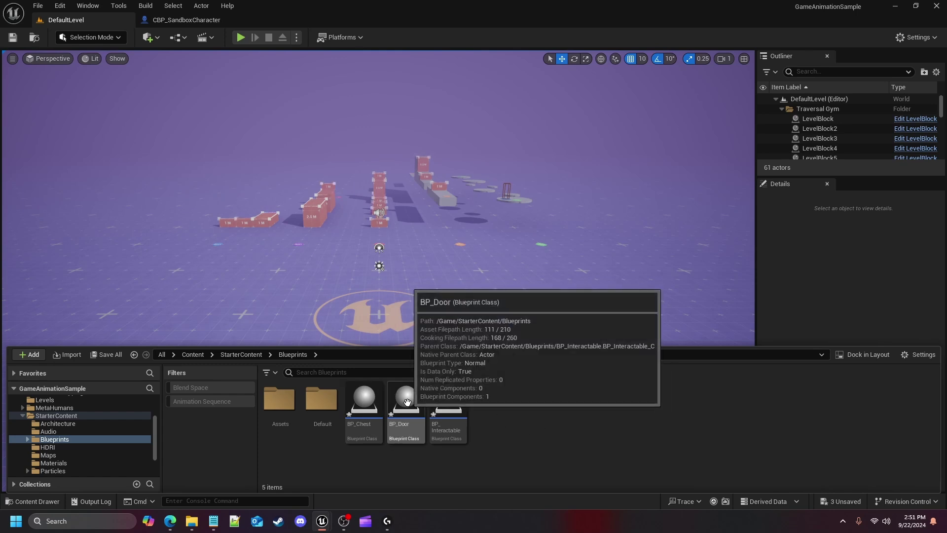
Add a box simplified collision to the SM_Door static mesh in StarterContent's Props folder, then save and close the mesh.
{"action": "left_click", "coordinate": [250, 354]}
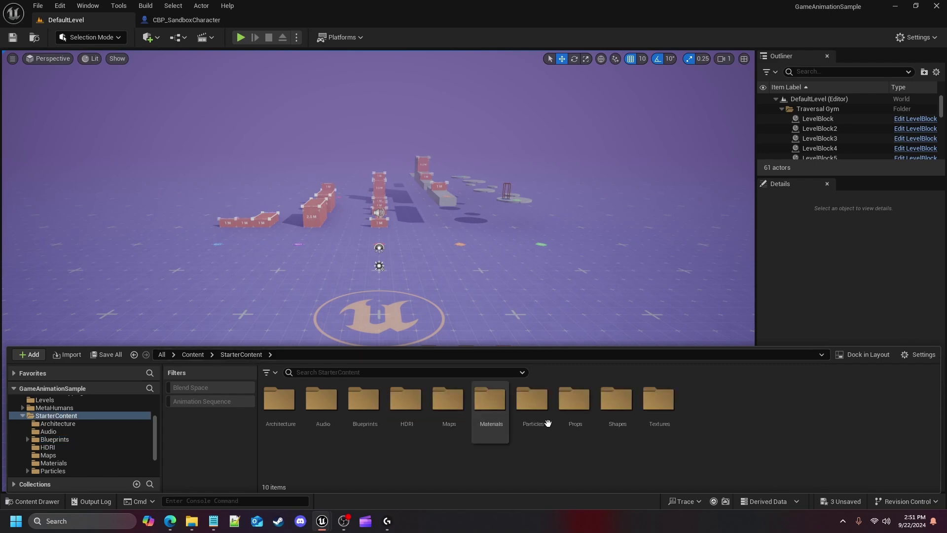
{"action": "double_click", "coordinate": [575, 398]}
{"action": "mouse_move", "coordinate": [554, 399]}
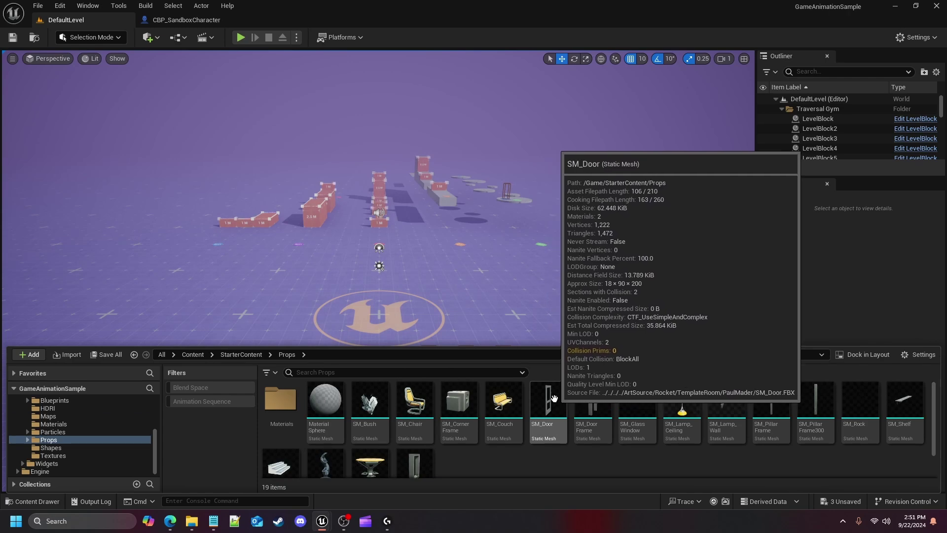
{"action": "double_click", "coordinate": [555, 398]}
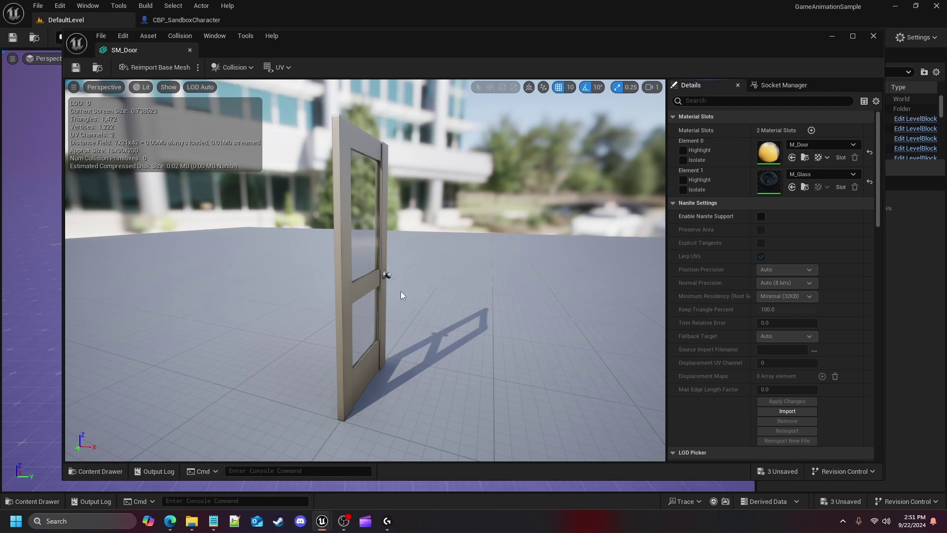
{"action": "left_click", "coordinate": [238, 67]}
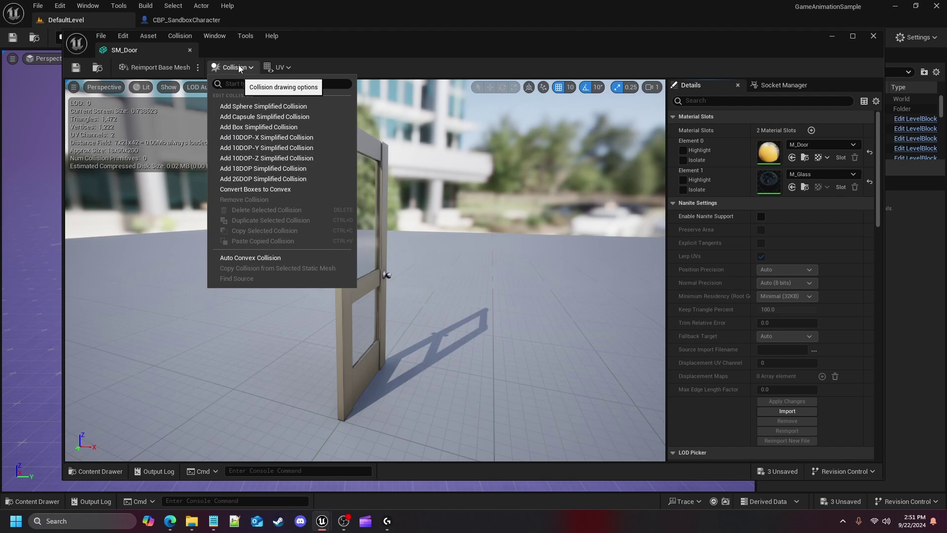
{"action": "left_click", "coordinate": [277, 129]}
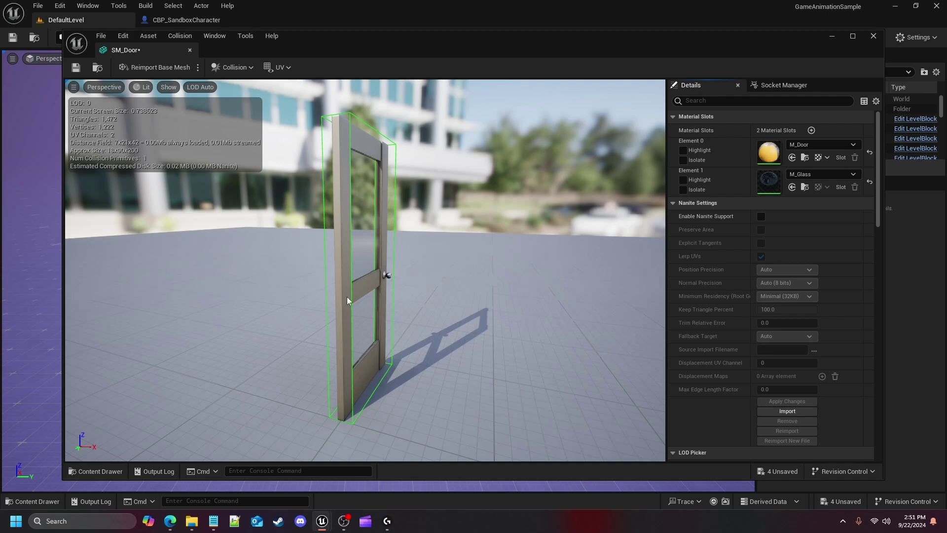
{"action": "mouse_move", "coordinate": [412, 327]}
{"action": "left_mouse_down"}
{"action": "mouse_move", "coordinate": [288, 299]}
{"action": "mouse_move", "coordinate": [409, 331]}
{"action": "left_mouse_up"}
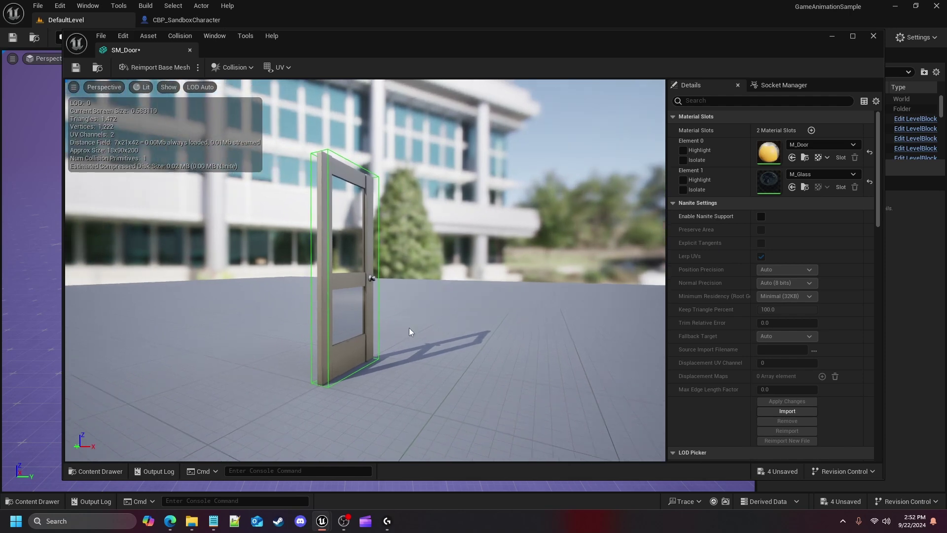
{"action": "left_click", "coordinate": [75, 67]}
{"action": "left_click", "coordinate": [189, 50]}
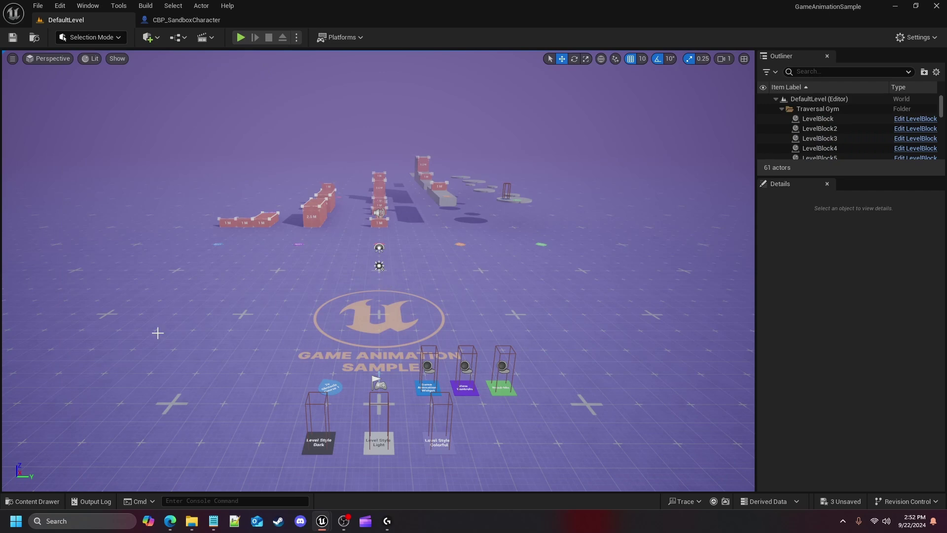
Open BP_Door from StarterContent's Blueprints folder and dock its editor alongside the main window's open documents.
{"action": "left_click", "coordinate": [44, 502]}
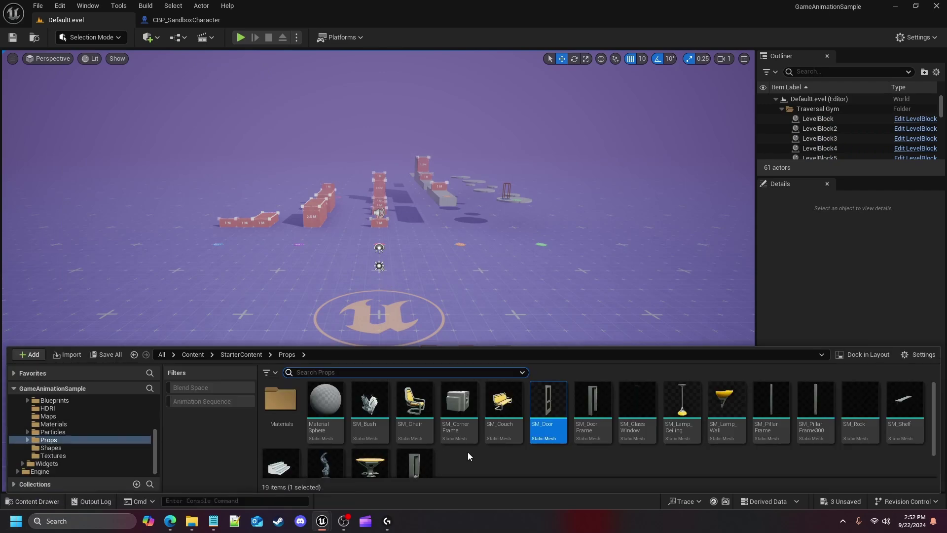
{"action": "left_click", "coordinate": [253, 355]}
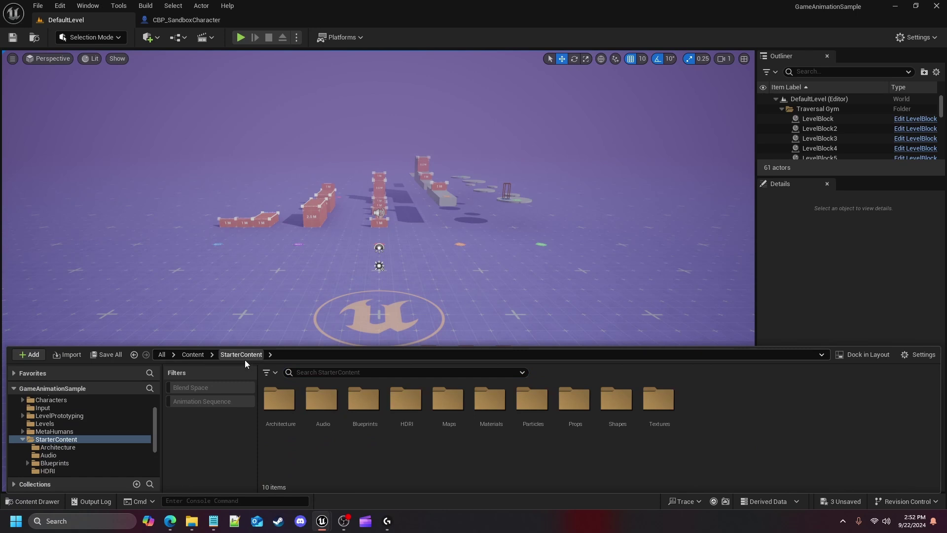
{"action": "double_click", "coordinate": [364, 399]}
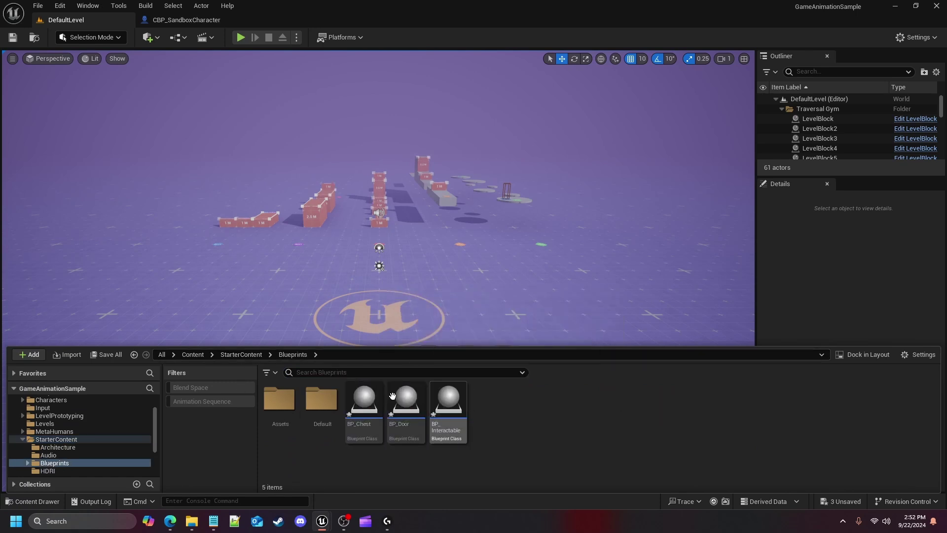
{"action": "mouse_move", "coordinate": [409, 406]}
{"action": "double_click", "coordinate": [409, 406]}
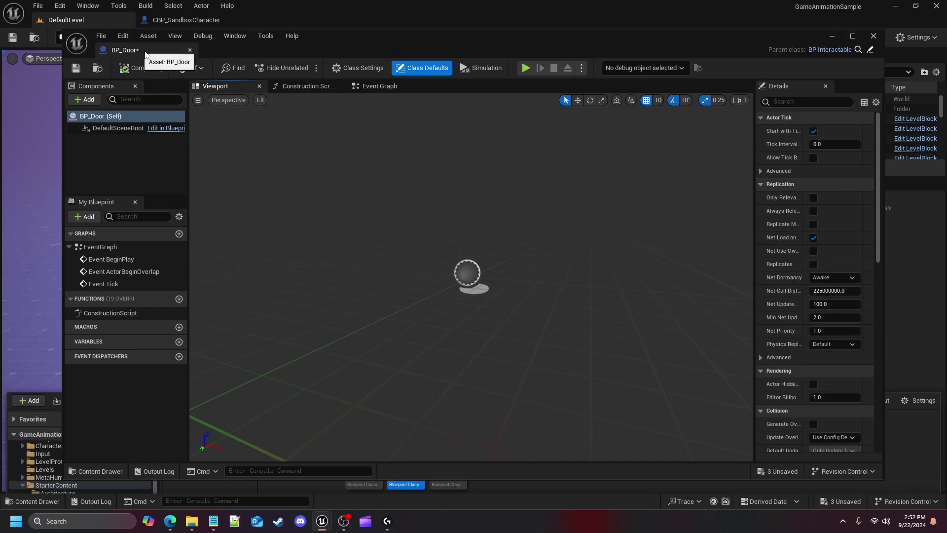
{"action": "left_click_drag", "start_coordinate": [136, 48], "coordinate": [268, 25]}
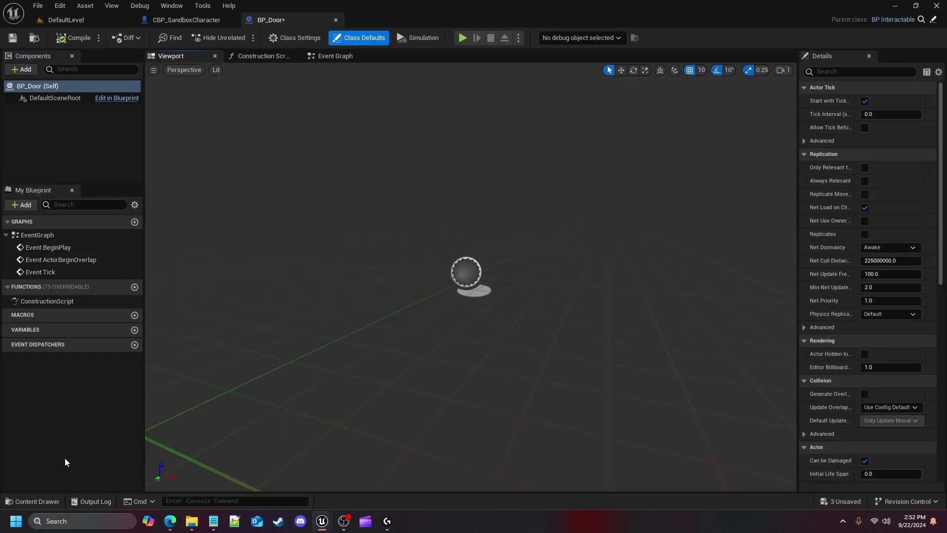
Add the SM_DoorFrame mesh from StarterContent's Props folder as a component under BP_Door's DefaultSceneRoot.
{"action": "left_click", "coordinate": [32, 501]}
{"action": "left_click", "coordinate": [244, 331]}
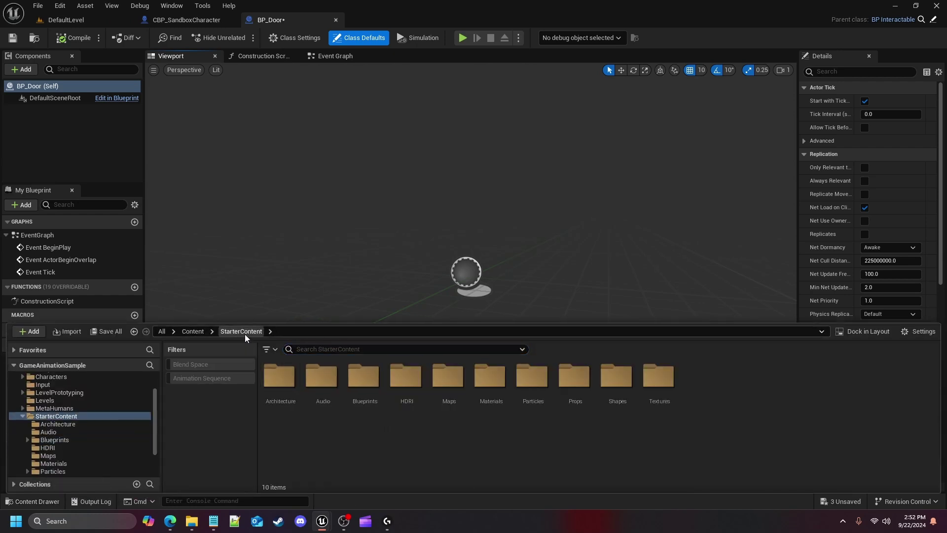
{"action": "double_click", "coordinate": [575, 377]}
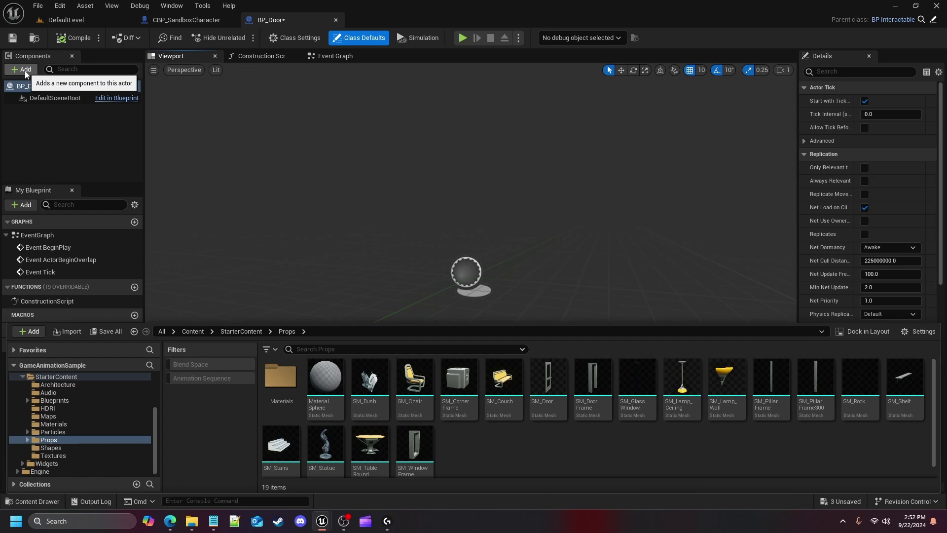
{"action": "scroll", "coordinate": [883, 219], "scroll_direction": "down", "scroll_amount": 8}
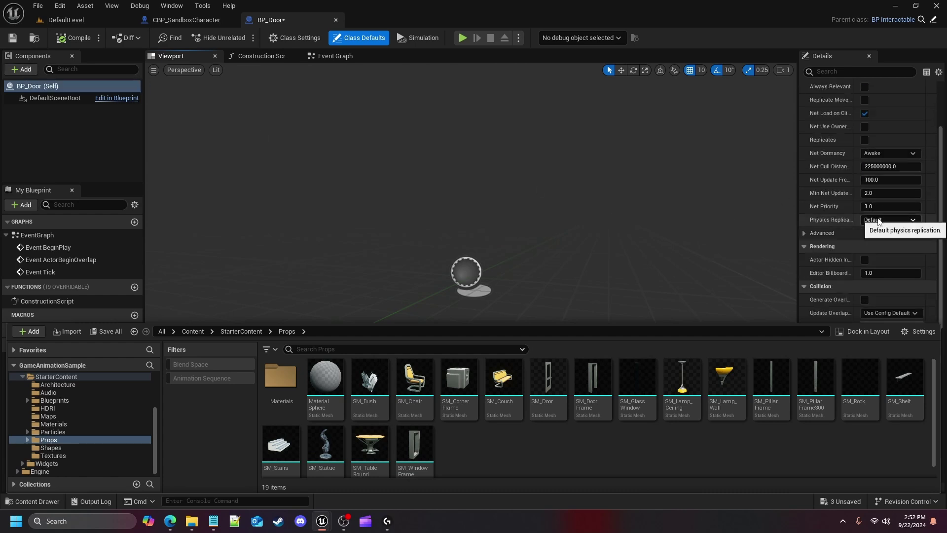
{"action": "scroll", "coordinate": [871, 224], "scroll_direction": "up", "scroll_amount": 8}
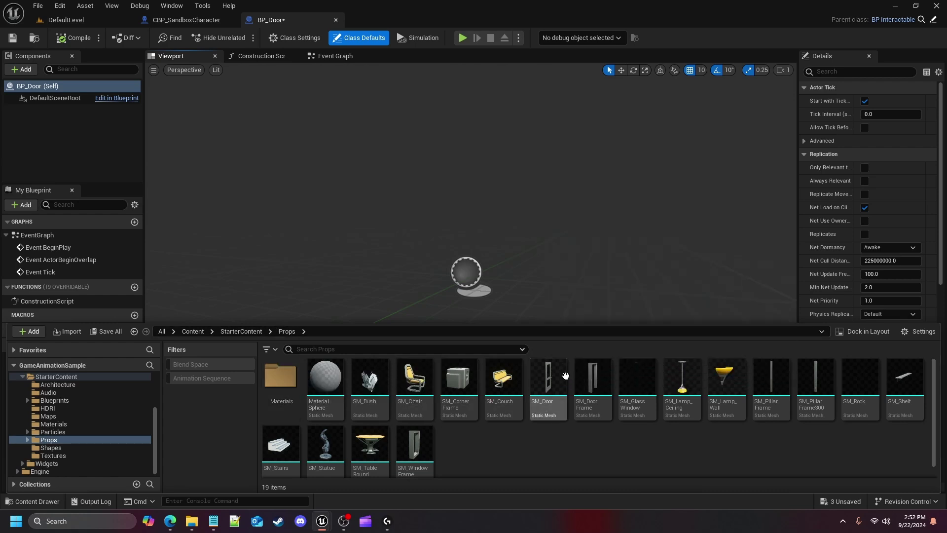
{"action": "left_click_drag", "start_coordinate": [593, 381], "coordinate": [54, 108]}
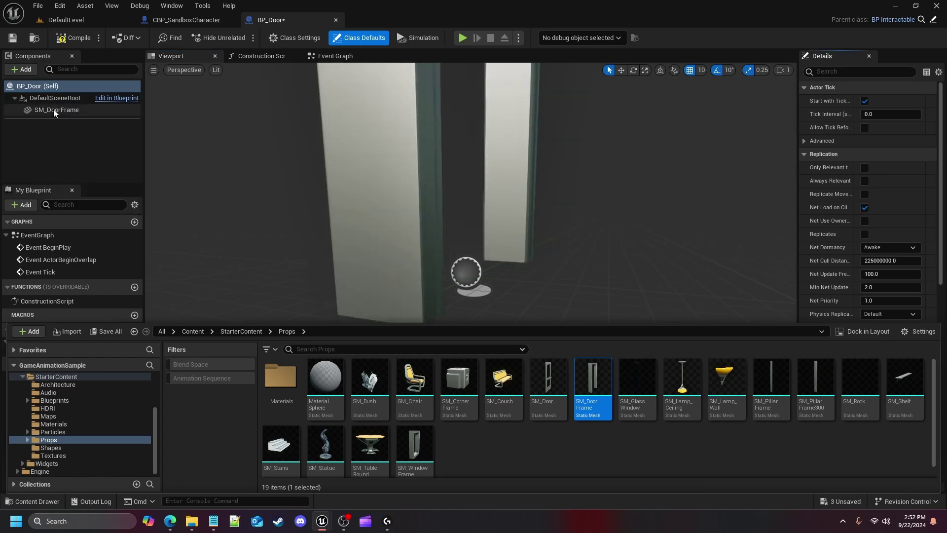
Add the SM_Door mesh from the Props folder as a component under BP_Door's DefaultSceneRoot.
{"action": "right_click_drag", "start_coordinate": [523, 182], "coordinate": [525, 183]}
{"action": "left_click", "coordinate": [50, 498]}
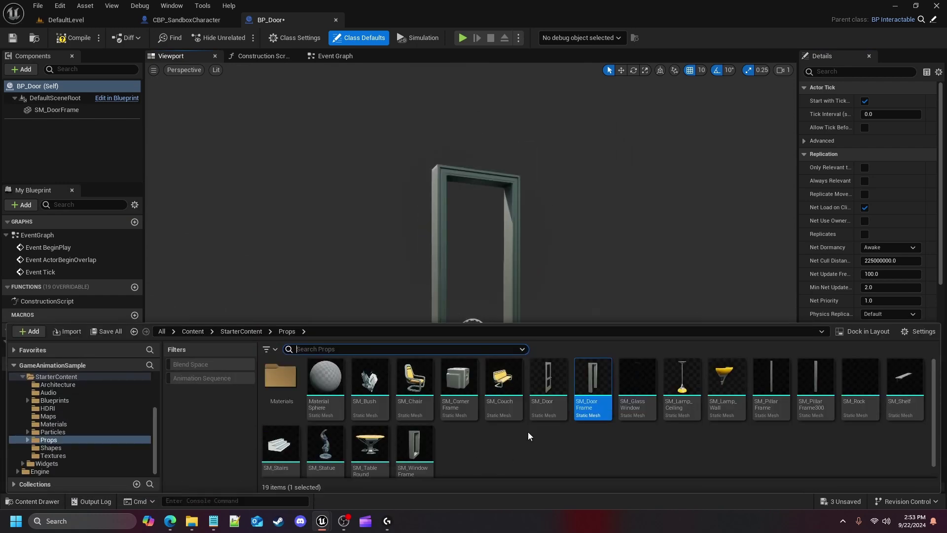
{"action": "left_click_drag", "start_coordinate": [547, 379], "coordinate": [54, 102]}
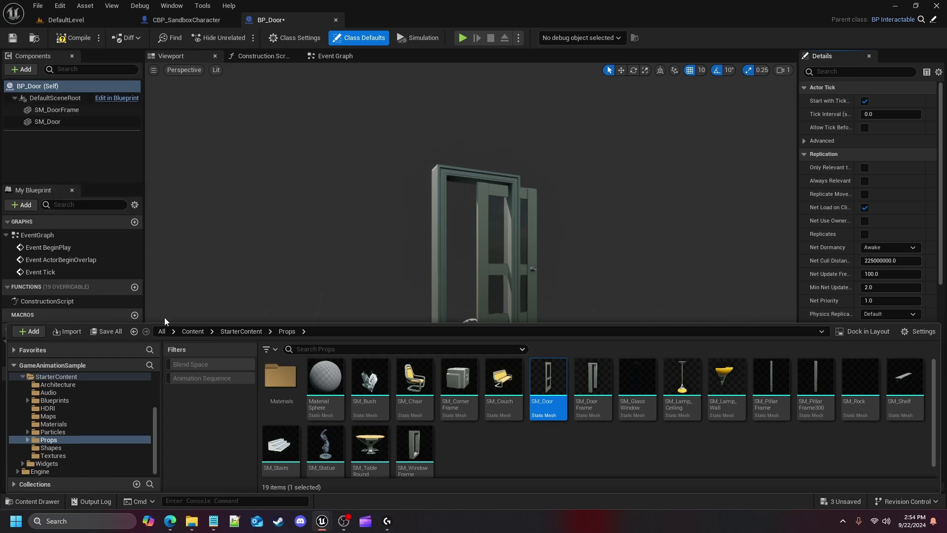
{"action": "left_click", "coordinate": [31, 502]}
Set the SM_Door component's Y location to 45 so it fits the frame, and save BP_Door.
{"action": "right_click_drag", "start_coordinate": [602, 392], "coordinate": [630, 392]}
{"action": "left_click", "coordinate": [484, 278]}
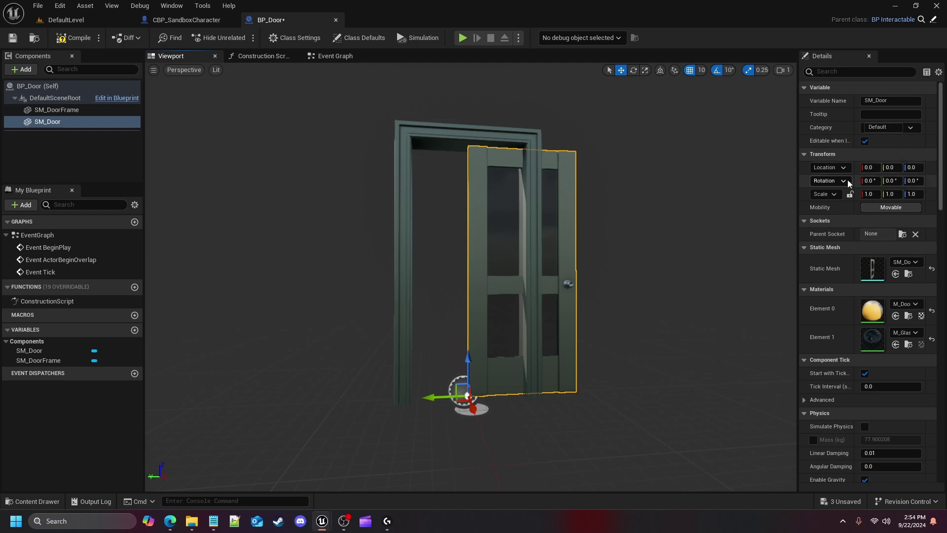
{"action": "left_click", "coordinate": [891, 168]}
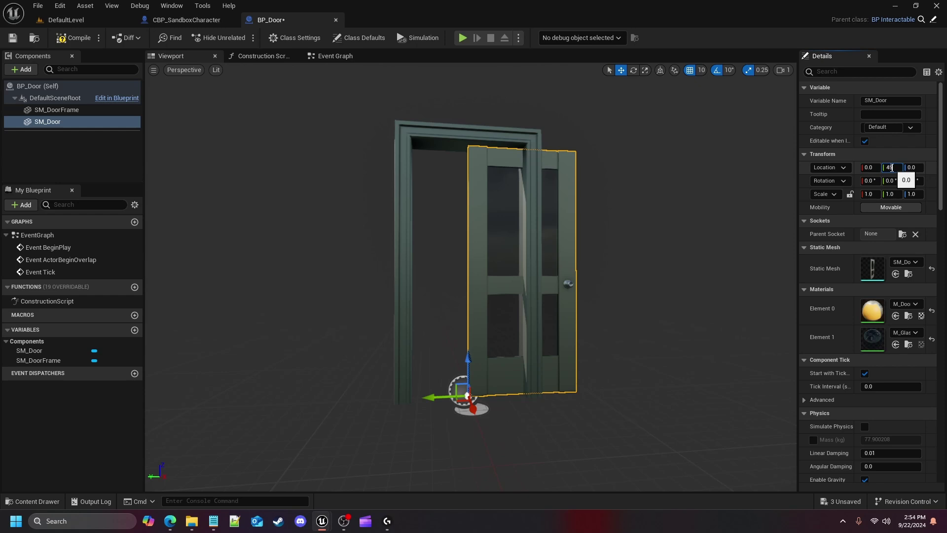
{"action": "type", "text": "45"}
{"action": "key", "text": "Return"}
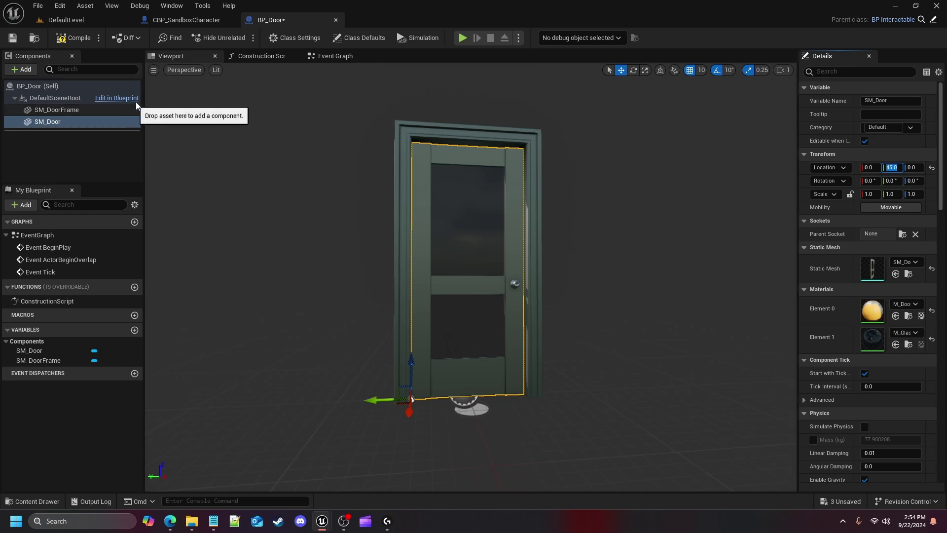
{"action": "left_click", "coordinate": [13, 38]}
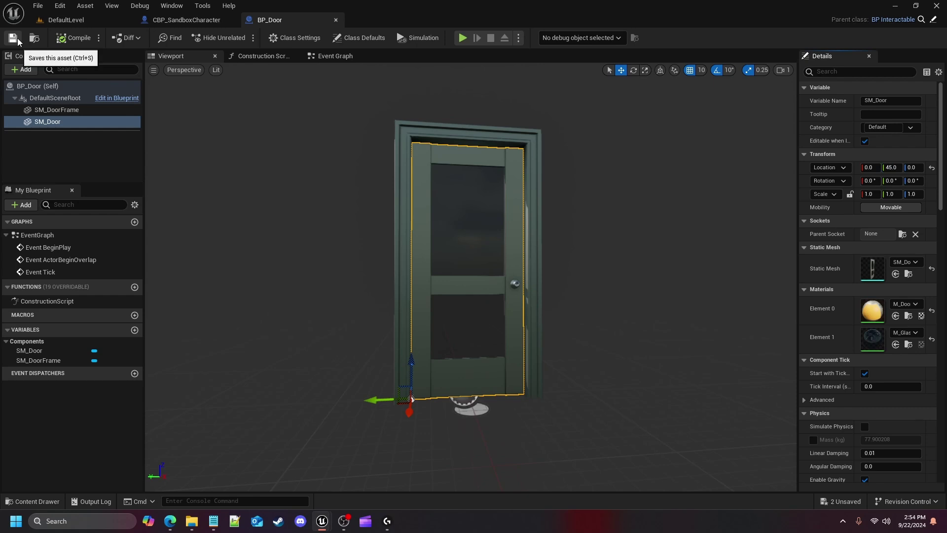
Place BP_Door from StarterContent's Blueprints folder into DefaultLevel beside the floor logo, at about X -340, Y -250, and focus on it.
{"action": "left_click", "coordinate": [73, 21]}
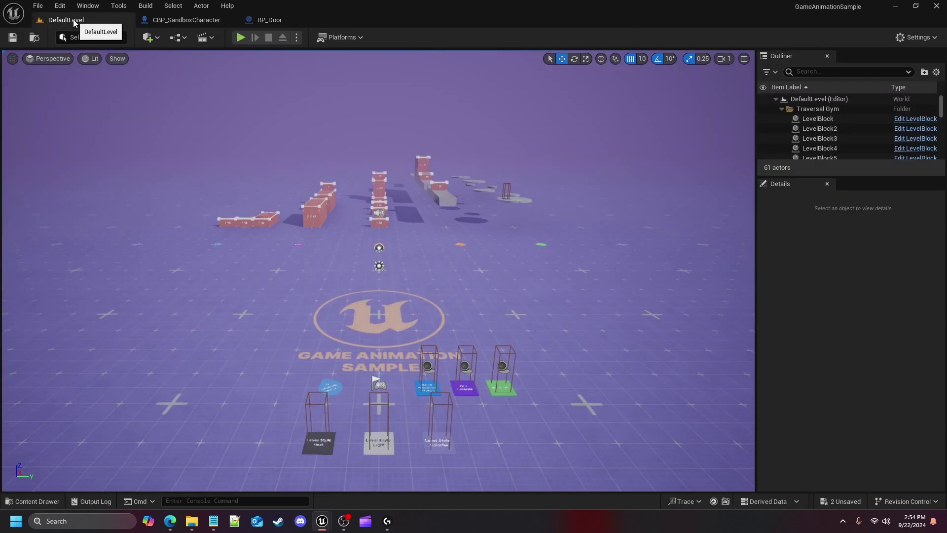
{"action": "left_click_drag", "start_coordinate": [313, 262], "coordinate": [307, 210]}
{"action": "left_click", "coordinate": [35, 501]}
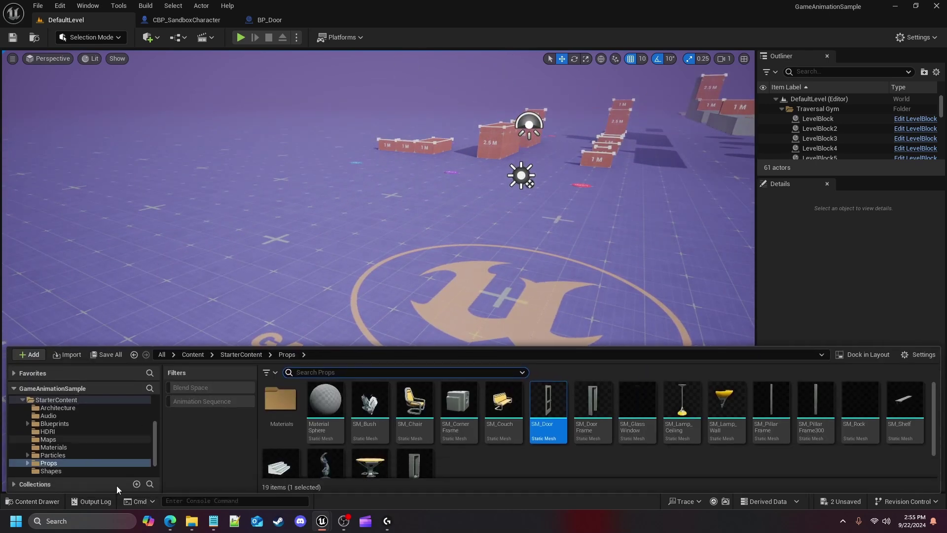
{"action": "left_click", "coordinate": [241, 354]}
{"action": "left_click", "coordinate": [380, 402]}
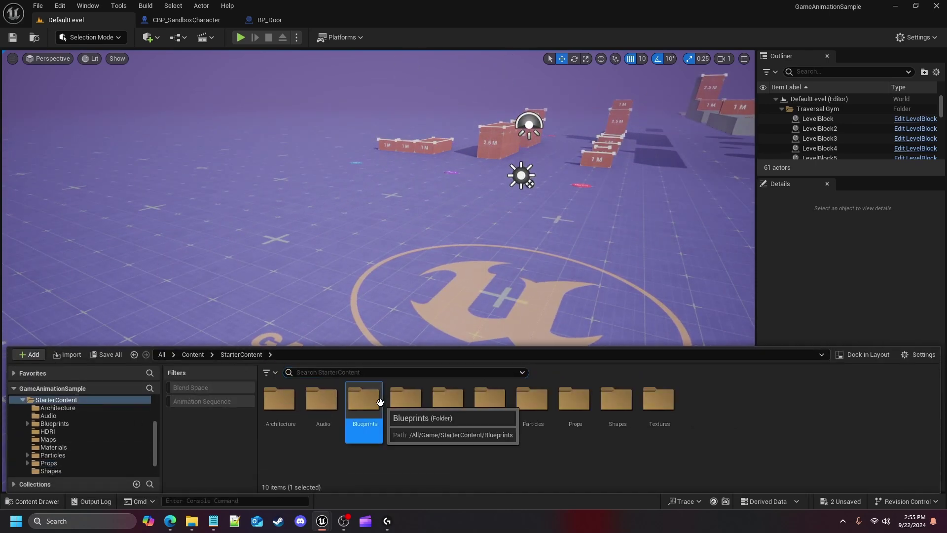
{"action": "double_click", "coordinate": [380, 402]}
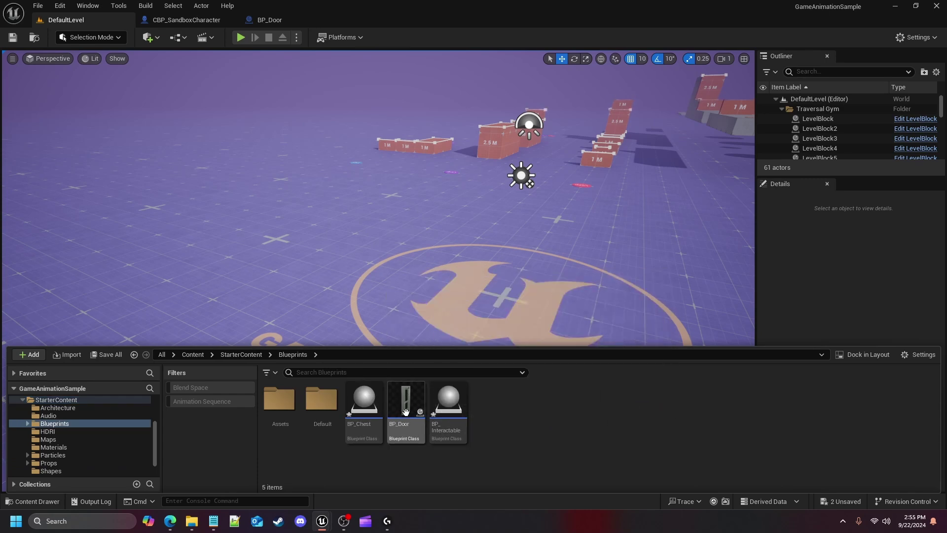
{"action": "left_click_drag", "start_coordinate": [399, 407], "coordinate": [344, 330]}
{"action": "right_click_drag", "start_coordinate": [423, 328], "coordinate": [423, 232]}
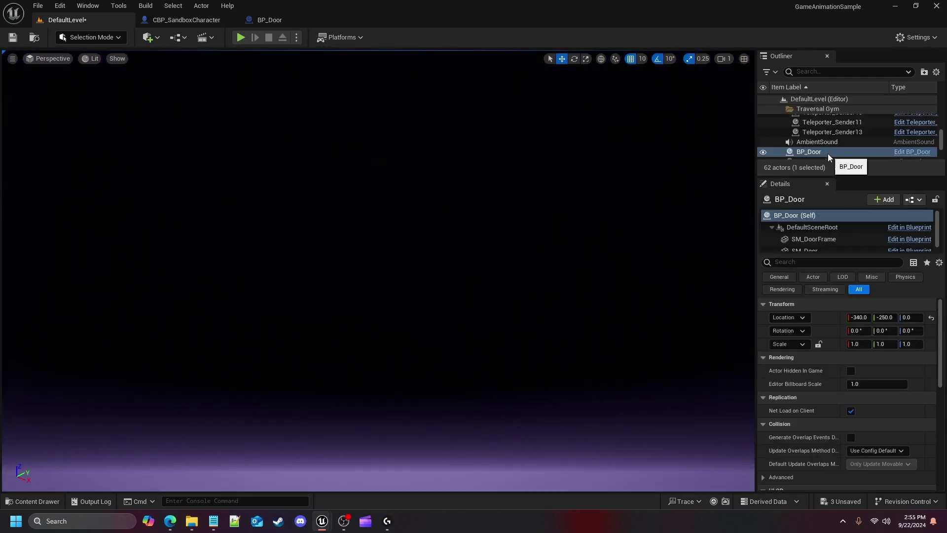
{"action": "double_click", "coordinate": [809, 152]}
{"action": "right_click_drag", "start_coordinate": [422, 232], "coordinate": [431, 307]}
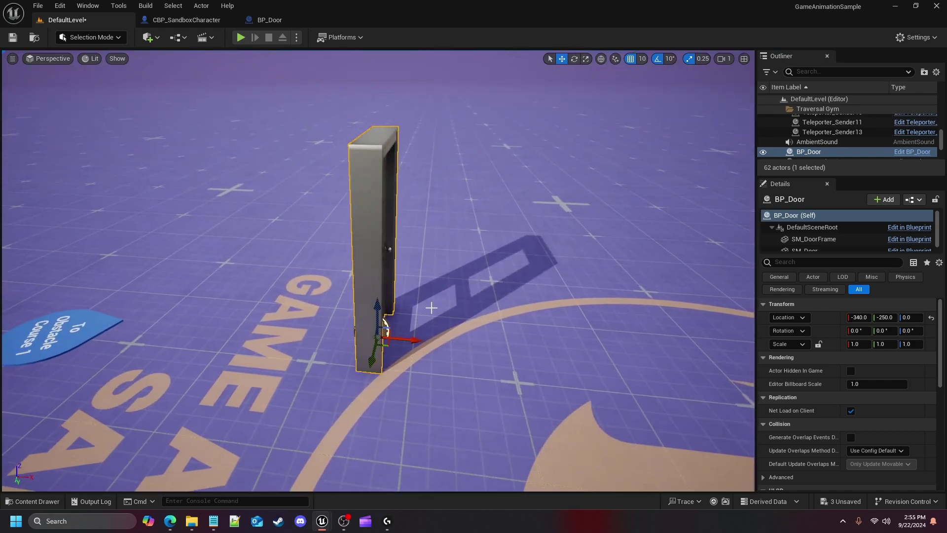
Move the placed BP_Door to Y -360 and rotate it about 90° around Z.
{"action": "left_click_drag", "start_coordinate": [375, 360], "coordinate": [381, 318]}
{"action": "key", "text": "r"}
{"action": "key", "text": "e"}
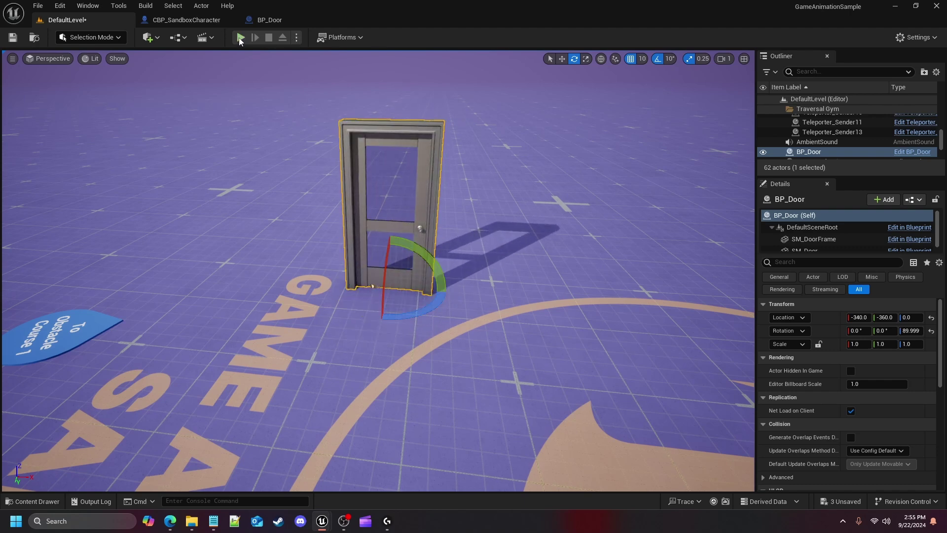
Play the level, walk the character up to the door to check its size, and stop the play session.
{"action": "key", "text": "alt+p"}
{"action": "key", "text": "w"}
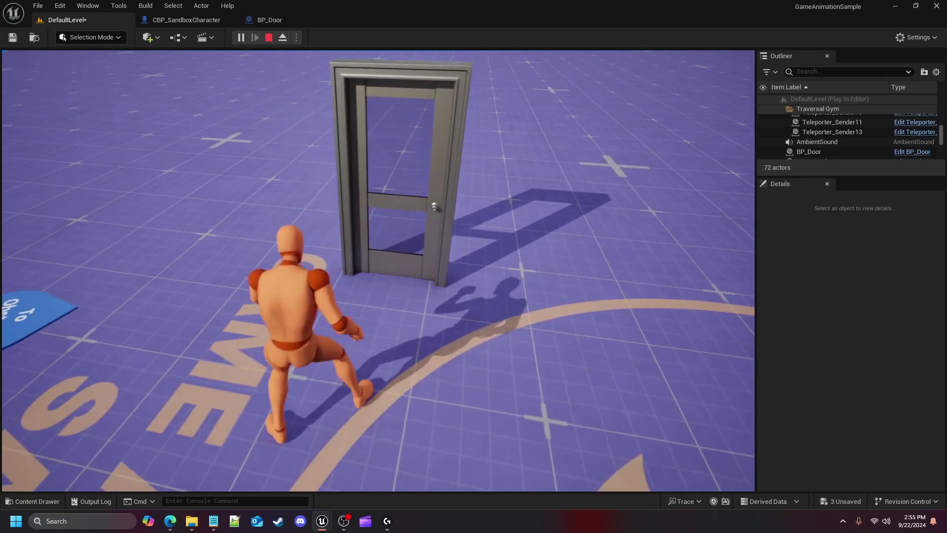
{"action": "key", "text": "Escape"}
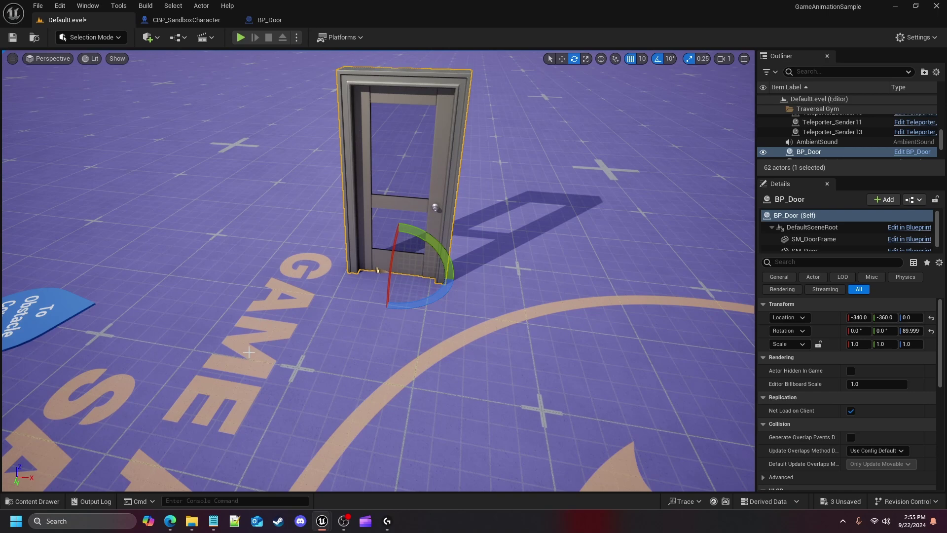
Open the BP_Chest Blueprint from StarterContent's Blueprints folder.
{"action": "left_click", "coordinate": [33, 501]}
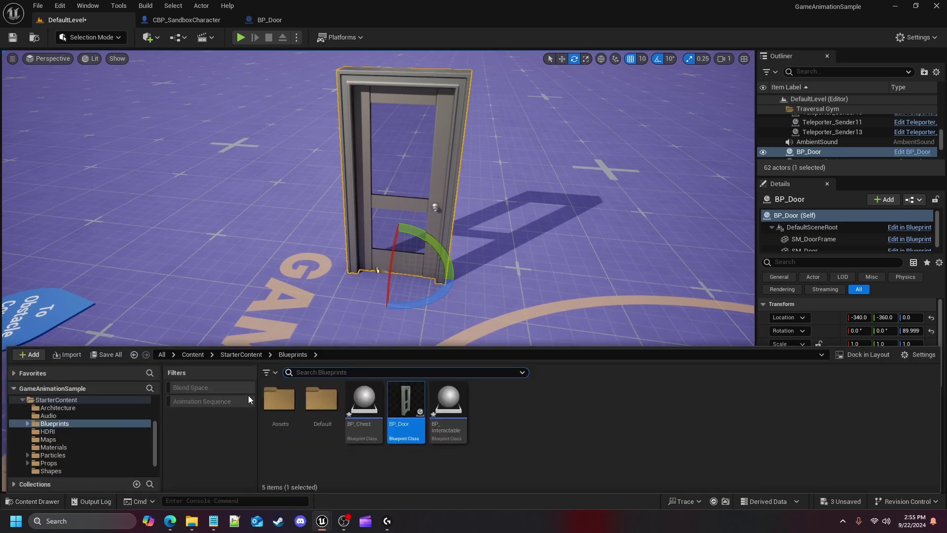
{"action": "double_click", "coordinate": [363, 399]}
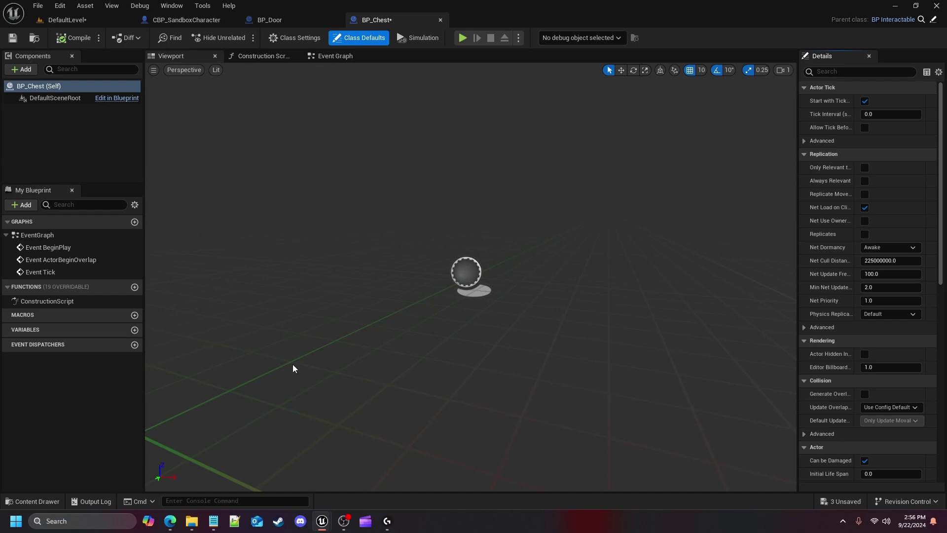
{"action": "left_click", "coordinate": [31, 501]}
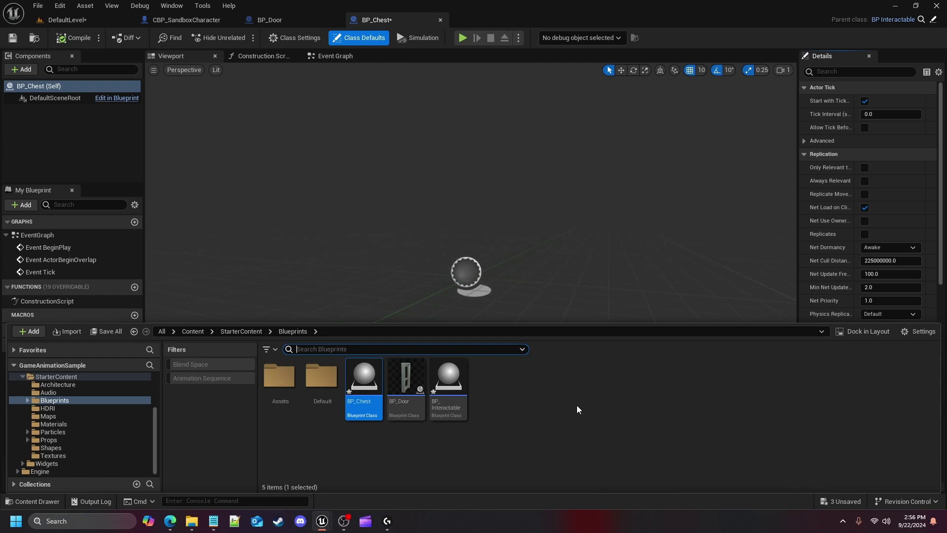
{"action": "left_click", "coordinate": [45, 501]}
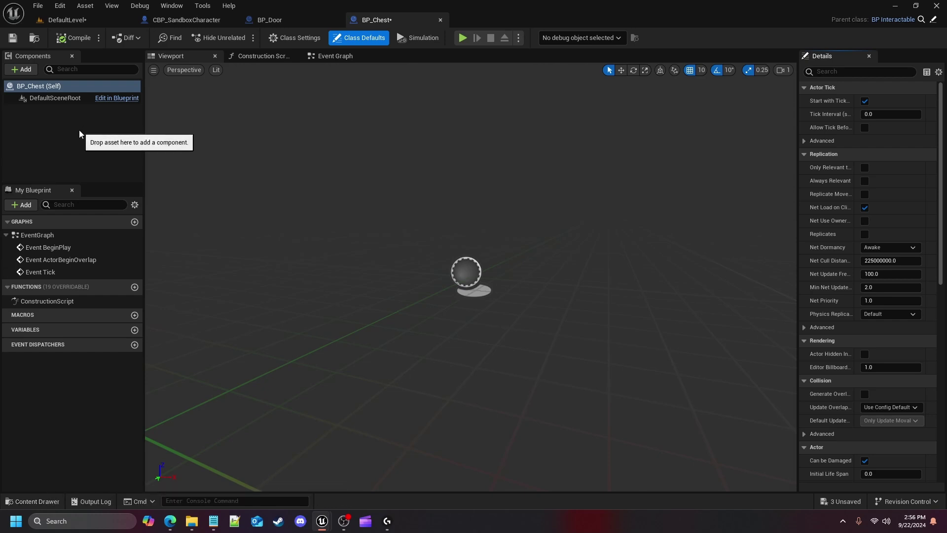
Add a Cube component under BP_Chest's DefaultSceneRoot and save the Blueprint.
{"action": "left_click", "coordinate": [27, 70]}
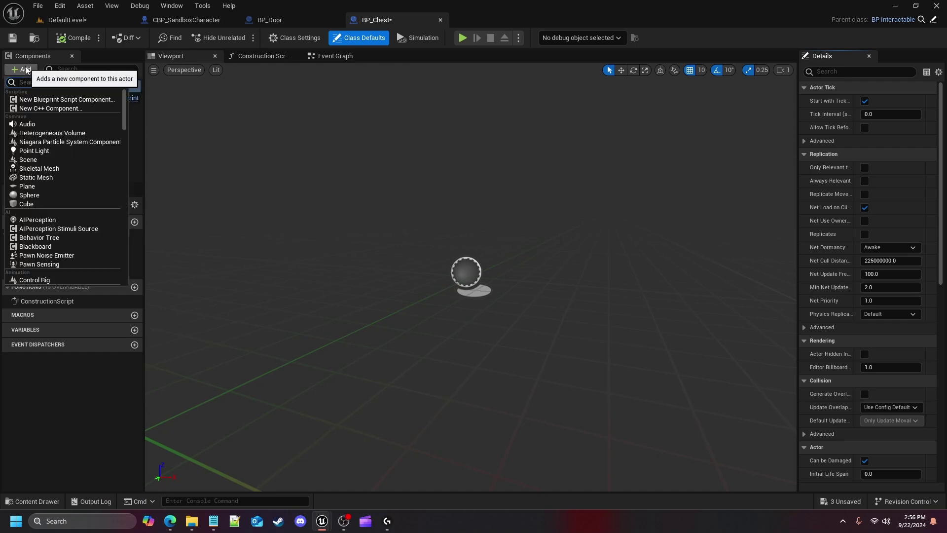
{"action": "left_click", "coordinate": [26, 204]}
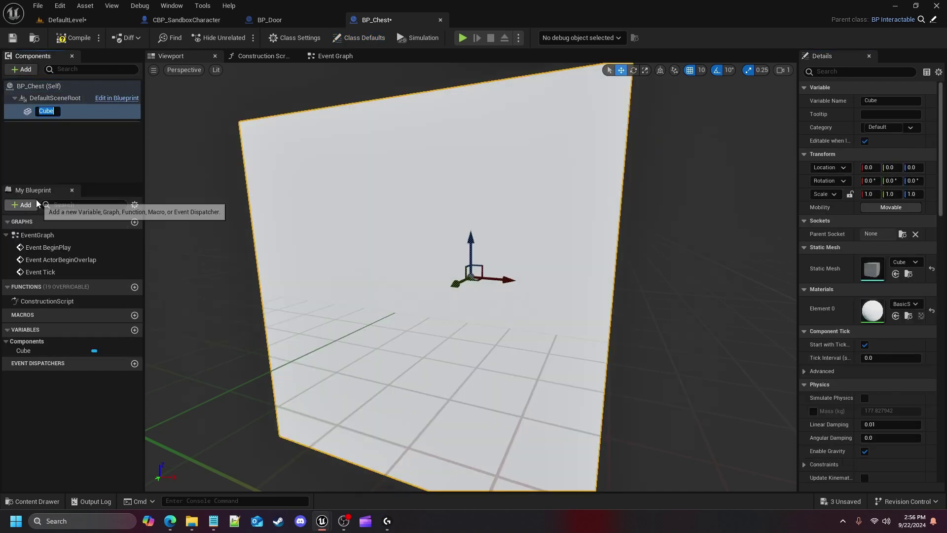
{"action": "mouse_move", "coordinate": [607, 300]}
{"action": "right_mouse_down"}
{"action": "mouse_move", "coordinate": [607, 328]}
{"action": "mouse_move", "coordinate": [606, 276]}
{"action": "mouse_move", "coordinate": [607, 316]}
{"action": "mouse_move", "coordinate": [606, 296]}
{"action": "mouse_move", "coordinate": [580, 277]}
{"action": "mouse_move", "coordinate": [613, 309]}
{"action": "right_mouse_up"}
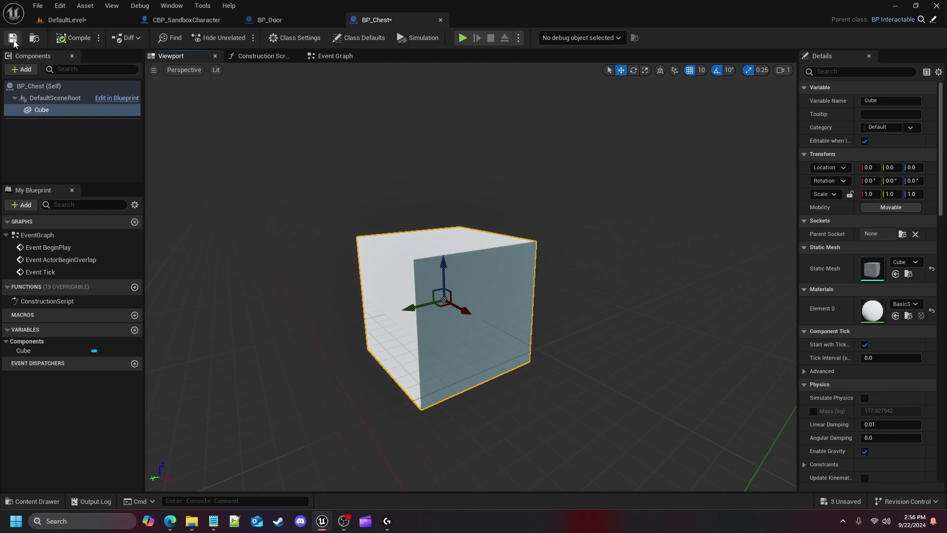
Place BP_Chest in DefaultLevel next to the door, at about X -150, Y -380, Z 50.
{"action": "left_click", "coordinate": [85, 21]}
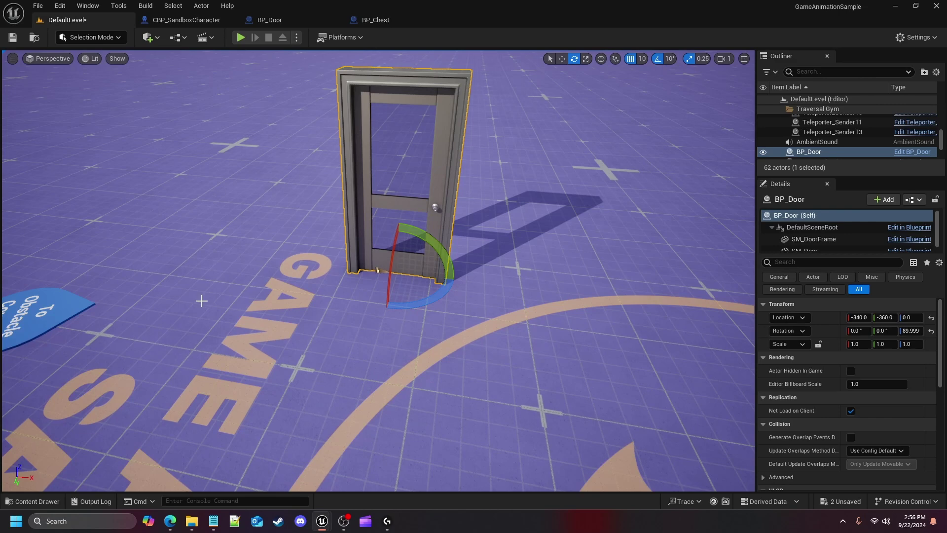
{"action": "left_click", "coordinate": [33, 501]}
{"action": "right_click_drag", "start_coordinate": [340, 327], "coordinate": [342, 321]}
{"action": "right_click_drag", "start_coordinate": [379, 278], "coordinate": [394, 269]}
{"action": "left_click", "coordinate": [32, 501]}
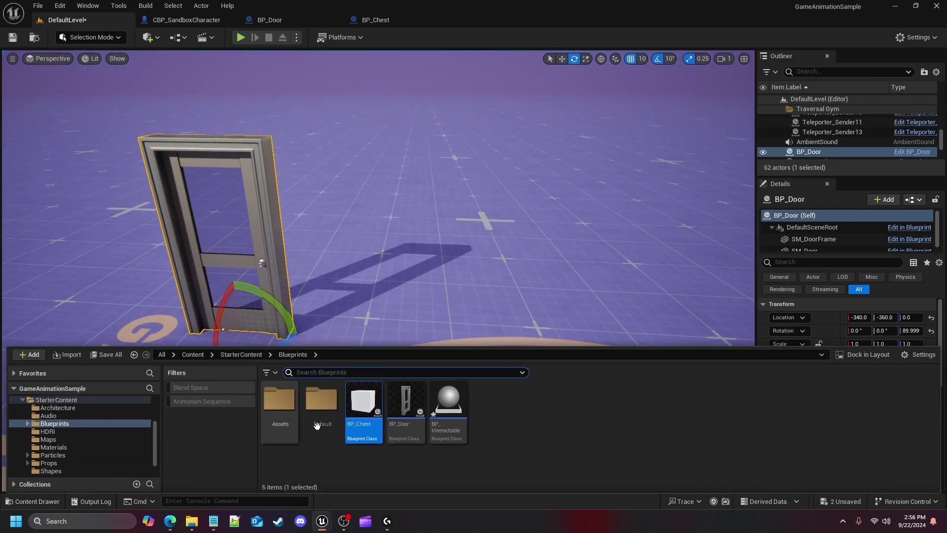
{"action": "left_click_drag", "start_coordinate": [364, 402], "coordinate": [413, 272]}
{"action": "key", "text": "w"}
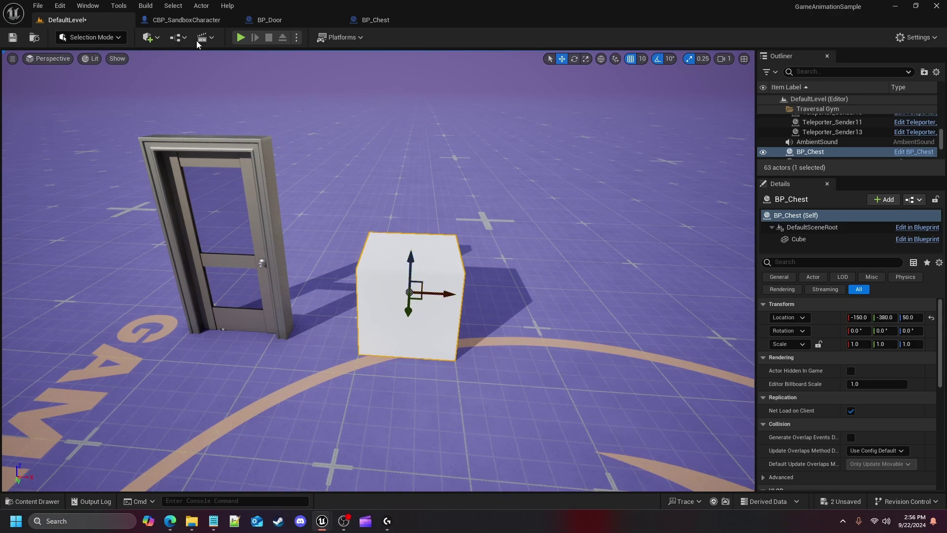
Play the level, walk the character up to the chest cube to compare their sizes, and stop the play session.
{"action": "left_click", "coordinate": [240, 37]}
{"action": "key", "text": "w"}
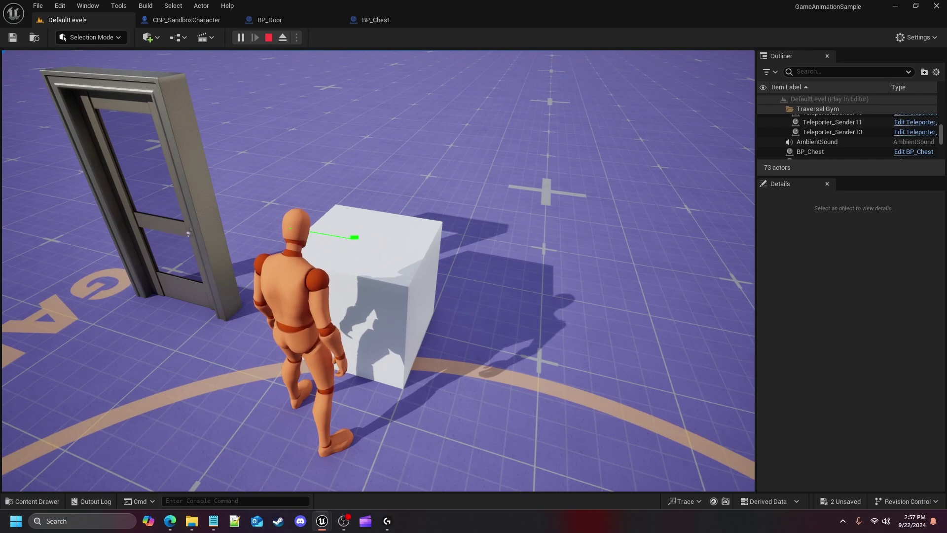
{"action": "key", "text": "Escape"}
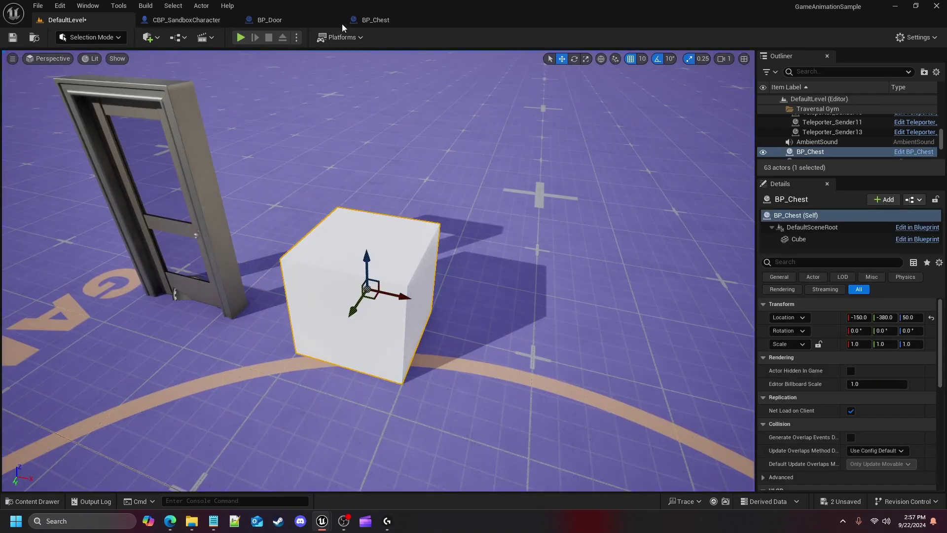
Add the SM_WindowFrame mesh from StarterContent's Props folder to BP_Chest and parent it directly to DefaultSceneRoot.
{"action": "left_click", "coordinate": [372, 24]}
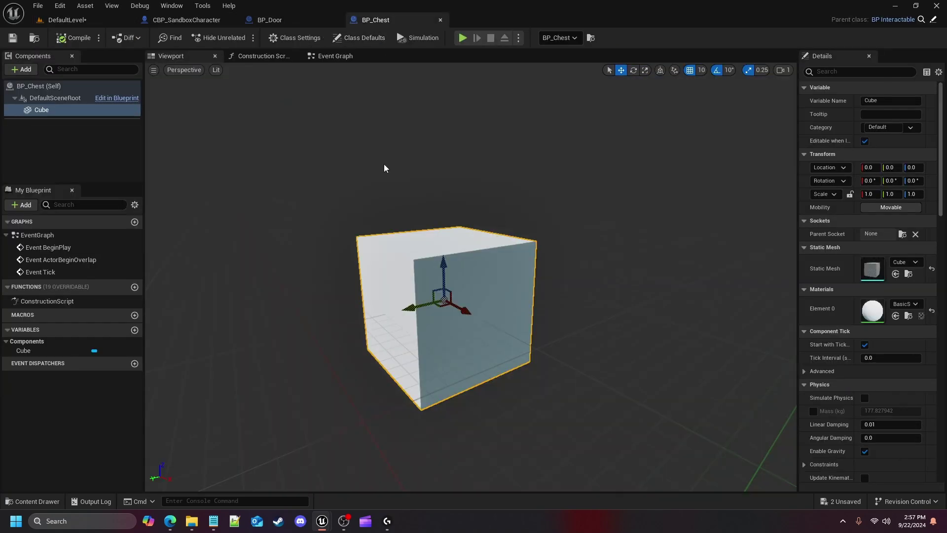
{"action": "left_click", "coordinate": [31, 502]}
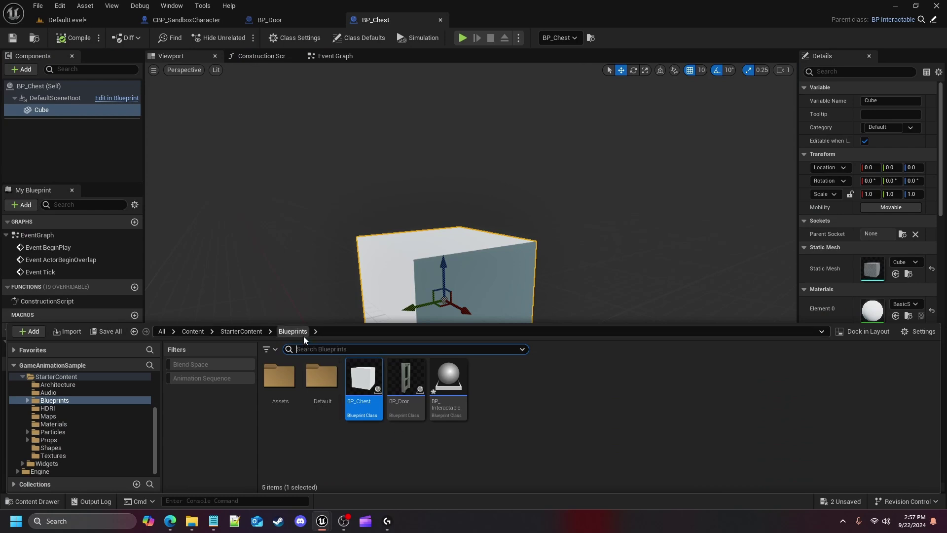
{"action": "left_click", "coordinate": [248, 333]}
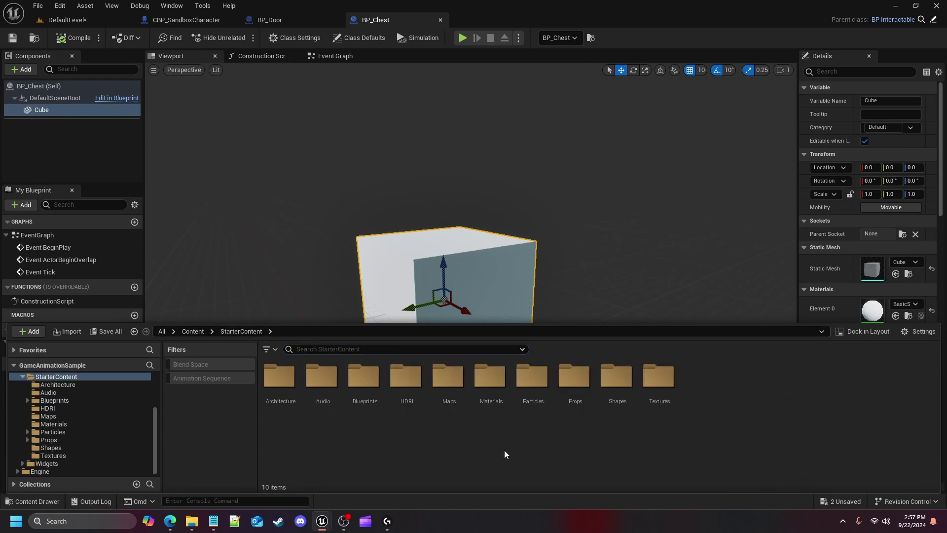
{"action": "double_click", "coordinate": [574, 376]}
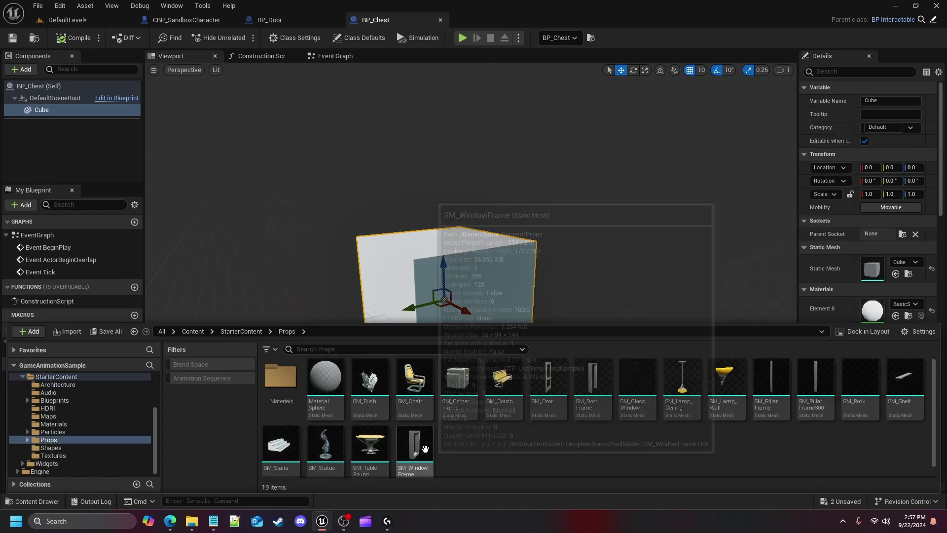
{"action": "mouse_move", "coordinate": [419, 446]}
{"action": "left_click_drag", "start_coordinate": [419, 446], "coordinate": [448, 247]}
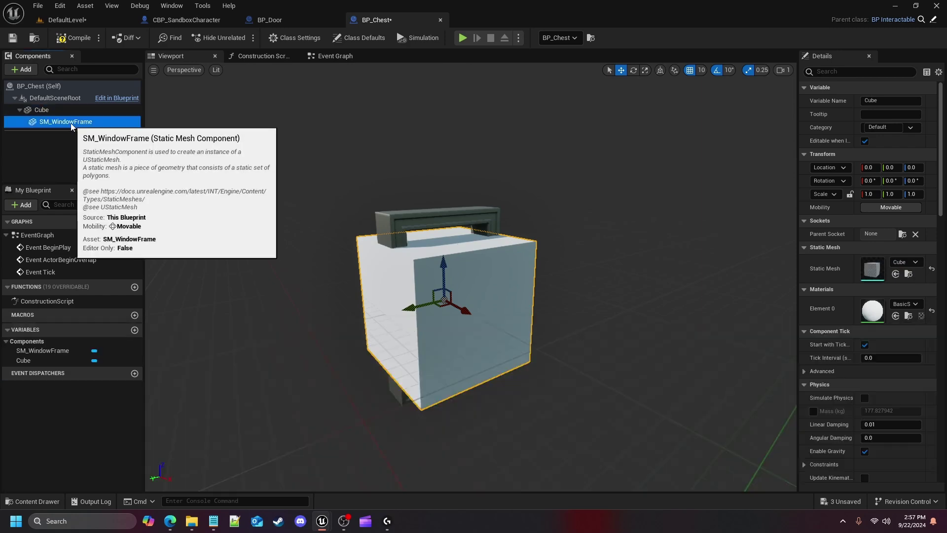
{"action": "left_click_drag", "start_coordinate": [70, 123], "coordinate": [39, 99]}
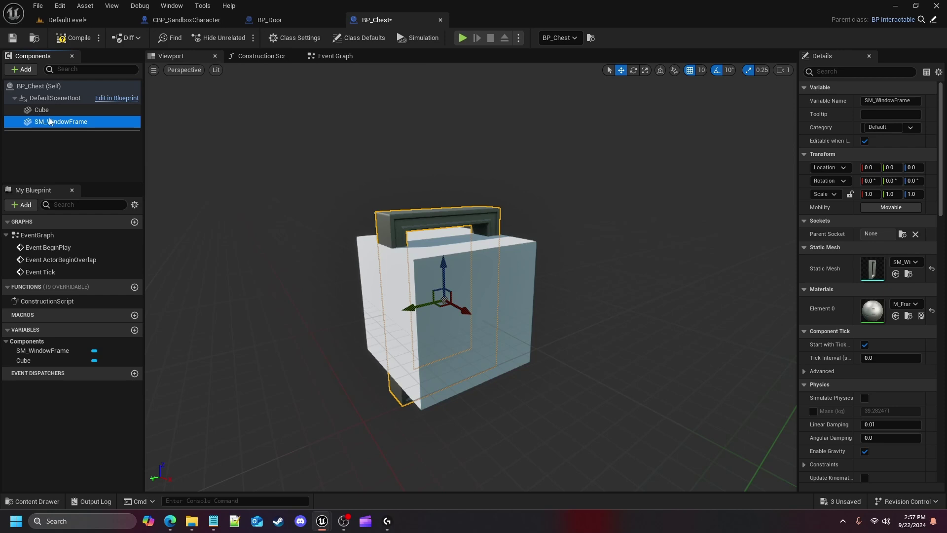
Raise SM_WindowFrame to Z 50 and rotate it 90° around Y so it lies flat on top of the cube.
{"action": "right_click_drag", "start_coordinate": [444, 276], "coordinate": [443, 276]}
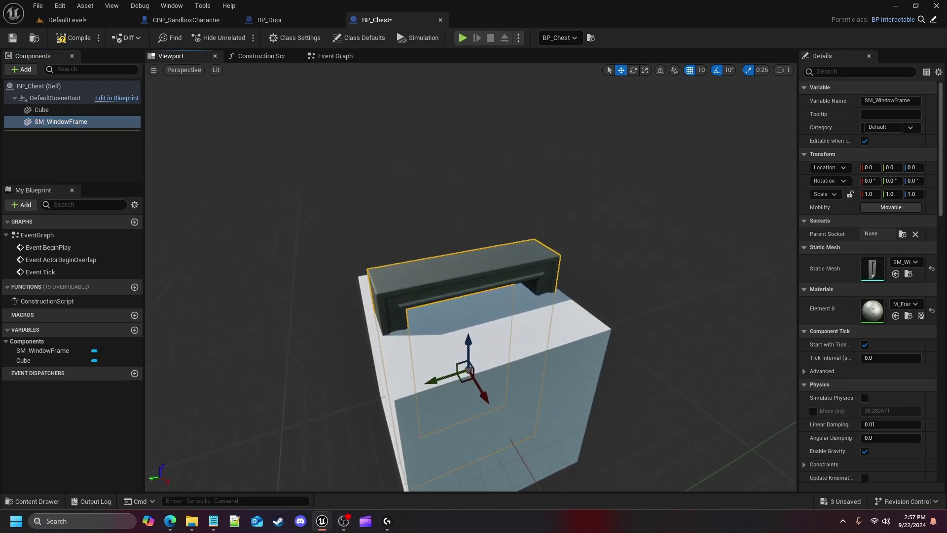
{"action": "left_click_drag", "start_coordinate": [468, 345], "coordinate": [469, 266]}
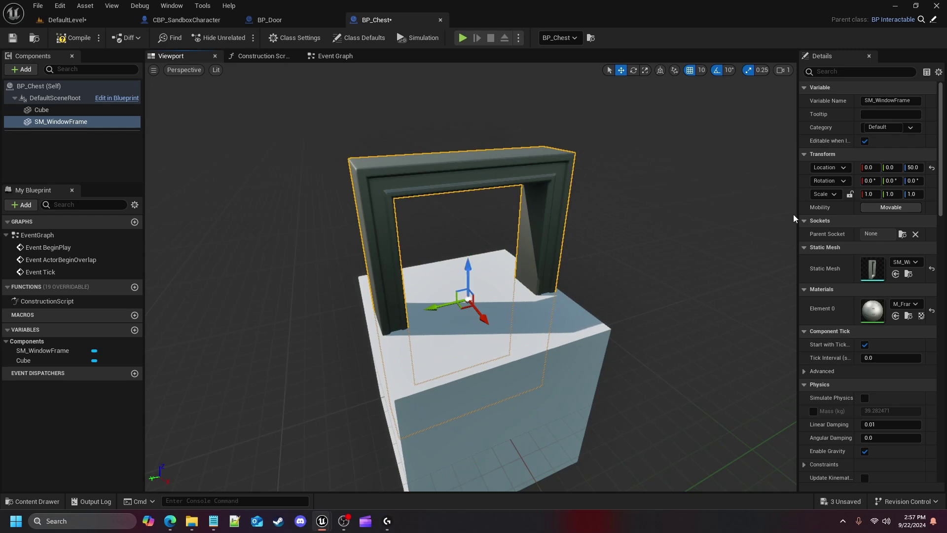
{"action": "key", "text": "r"}
{"action": "key", "text": "e"}
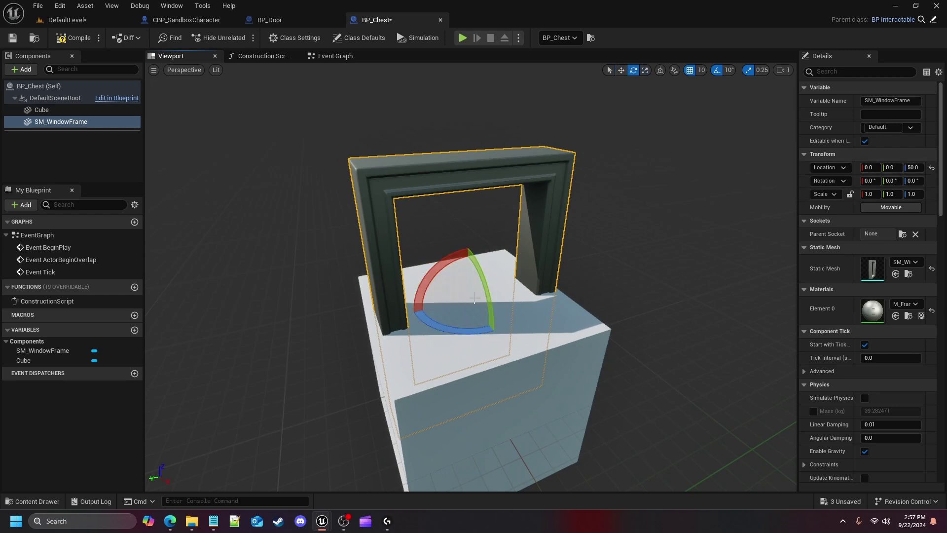
{"action": "left_click_drag", "start_coordinate": [493, 308], "coordinate": [408, 382]}
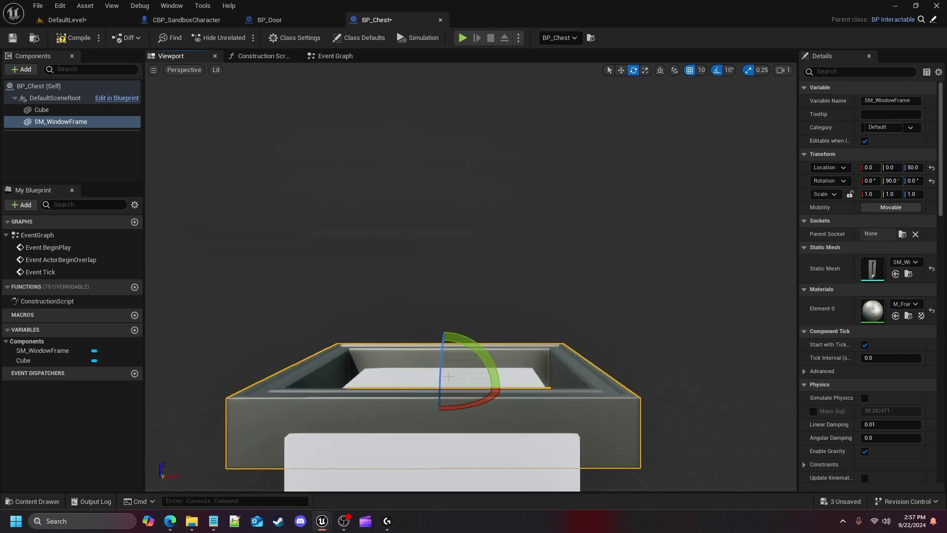
{"action": "left_click_drag", "start_coordinate": [576, 393], "coordinate": [523, 380]}
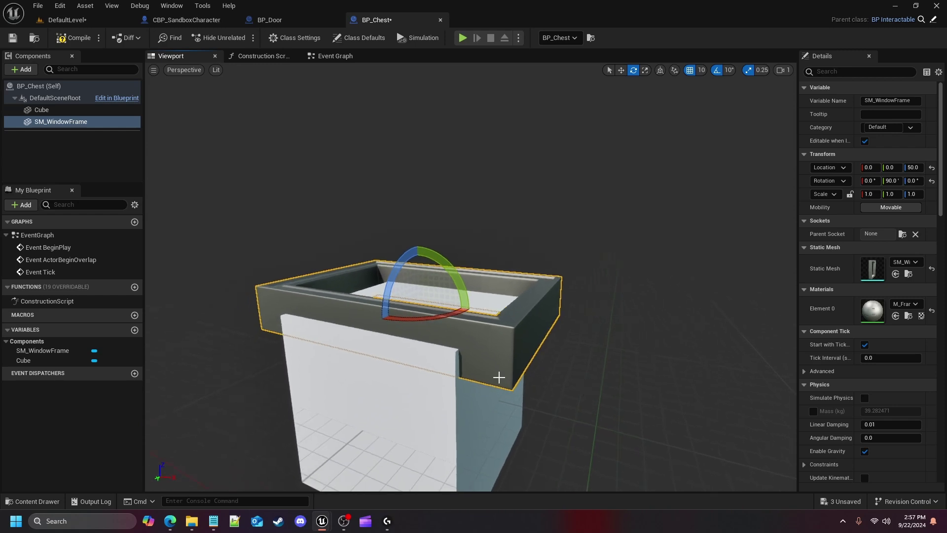
{"action": "left_click_drag", "start_coordinate": [523, 379], "coordinate": [586, 378]}
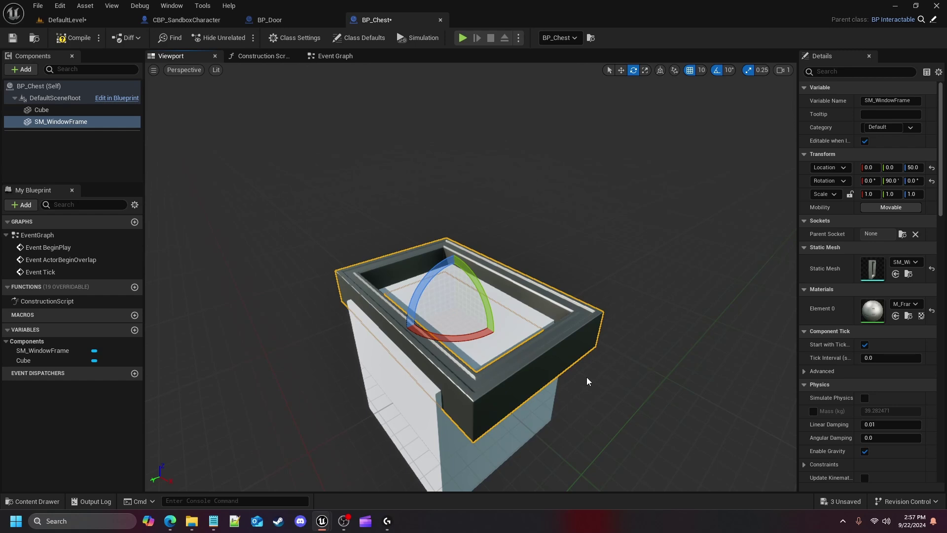
Scale SM_WindowFrame to 1.1 in Y and 0.75 in Z so it fits around the cube's upper edge.
{"action": "key", "text": "w"}
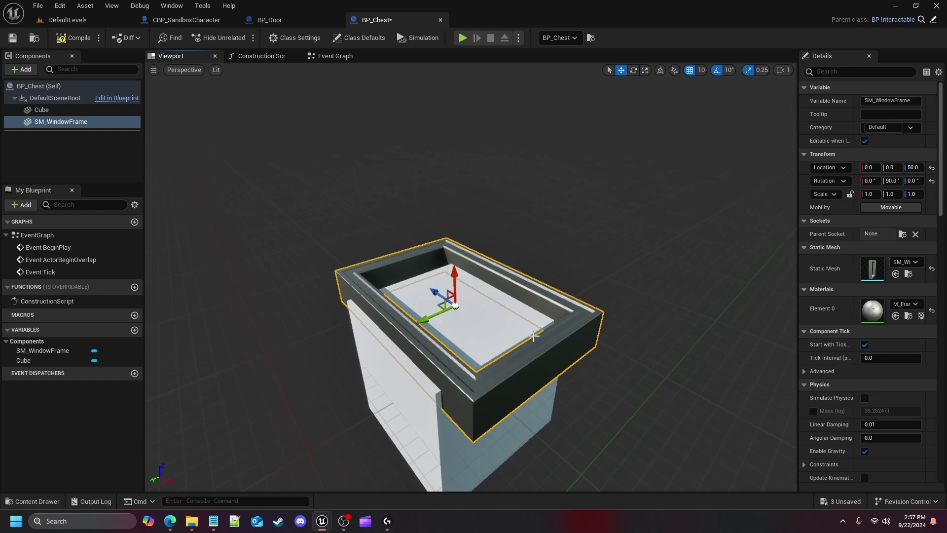
{"action": "key", "text": "r"}
{"action": "left_click_drag", "start_coordinate": [438, 291], "coordinate": [753, 315]}
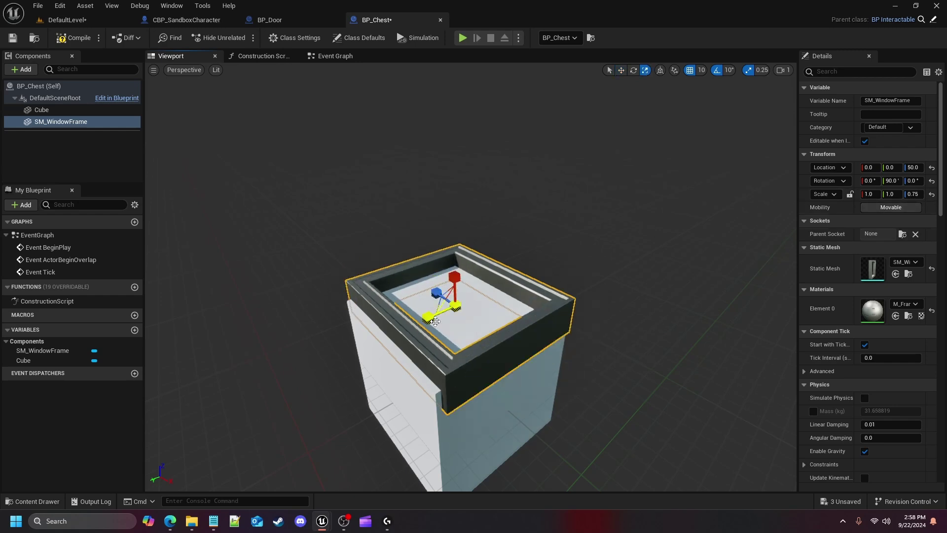
{"action": "left_click_drag", "start_coordinate": [427, 318], "coordinate": [475, 327]}
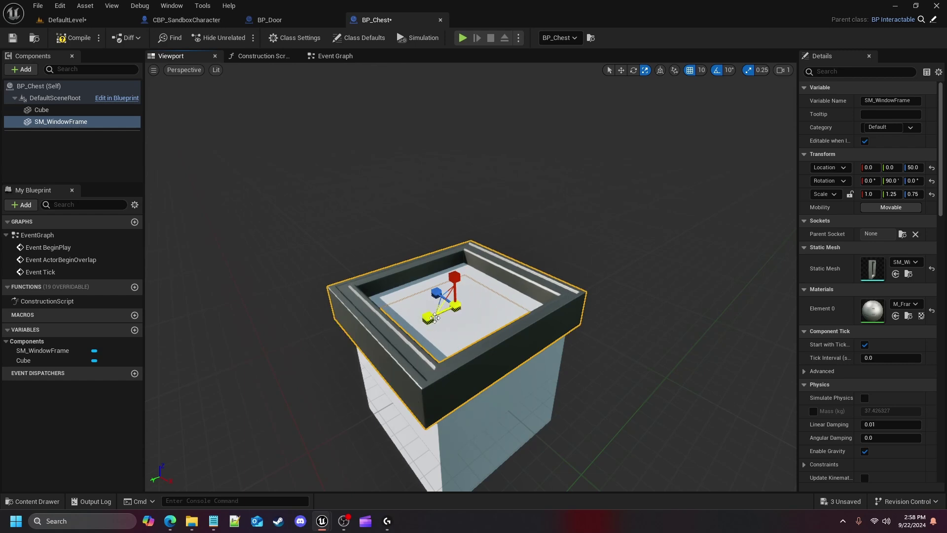
{"action": "left_click", "coordinate": [893, 194]}
{"action": "type", "text": "1.1"}
{"action": "key", "text": "Return"}
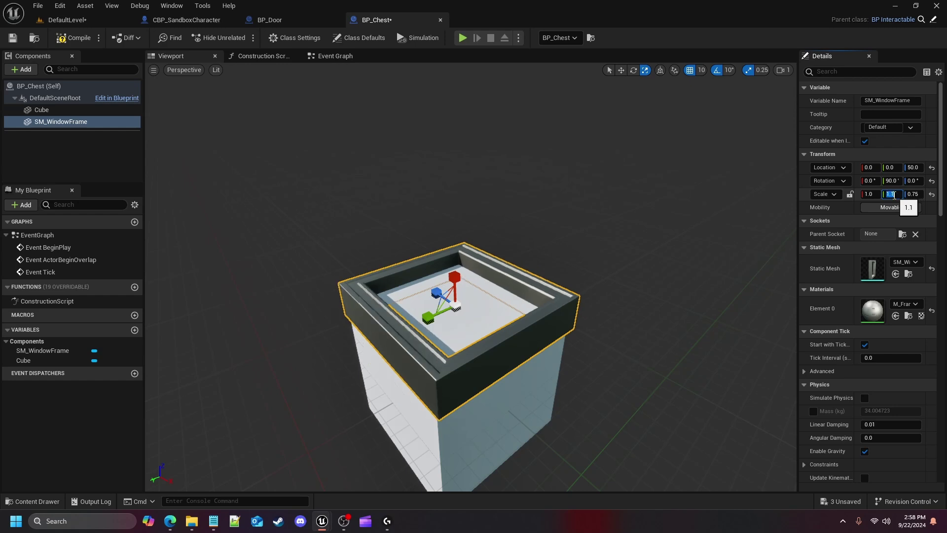
{"action": "right_click_drag", "start_coordinate": [715, 207], "coordinate": [526, 291]}
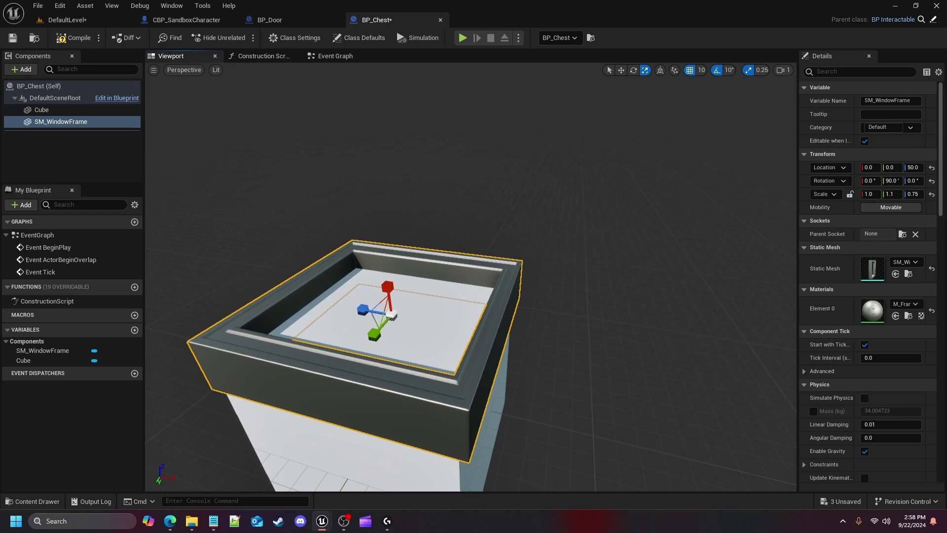
Add a second cube component under DefaultSceneRoot in BP_Chest and rename it Top.
{"action": "mouse_move", "coordinate": [48, 101]}
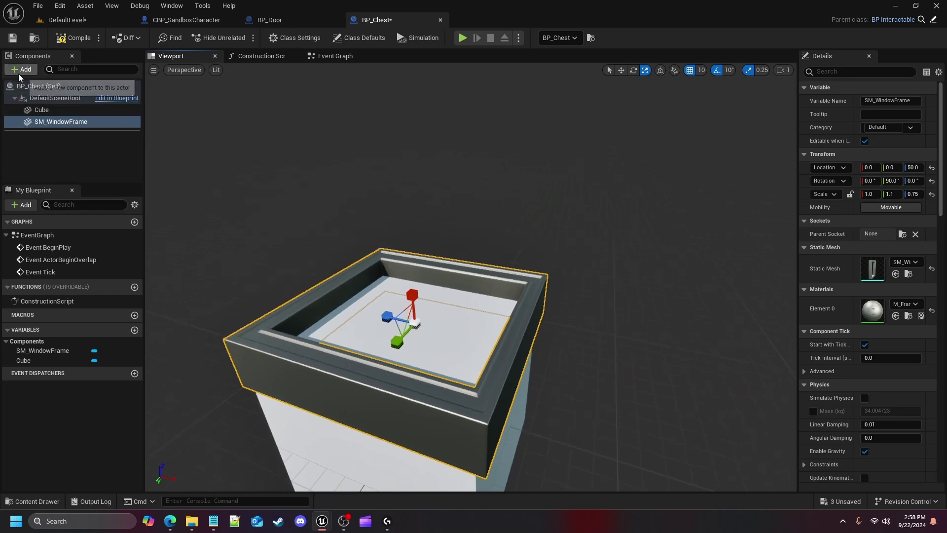
{"action": "left_click", "coordinate": [43, 99]}
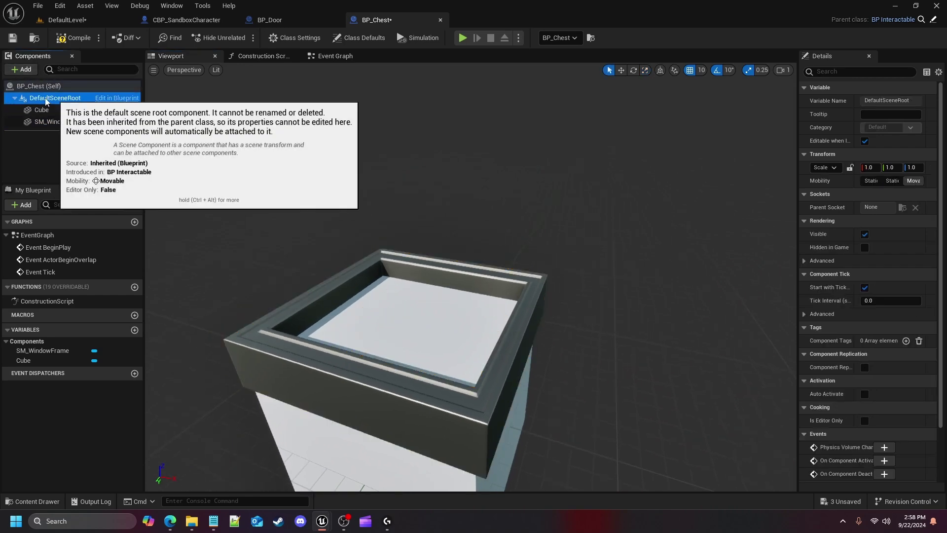
{"action": "left_click", "coordinate": [34, 69]}
{"action": "left_click", "coordinate": [55, 203]}
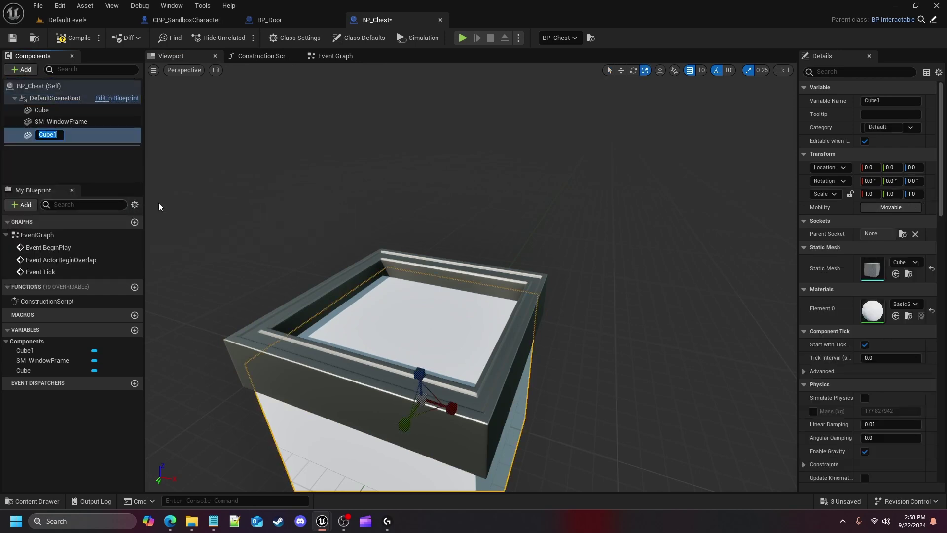
{"action": "type", "text": "w"}
{"action": "key", "text": "Escape"}
{"action": "left_click", "coordinate": [123, 167]}
{"action": "left_click", "coordinate": [43, 133]}
{"action": "left_click", "coordinate": [43, 134]}
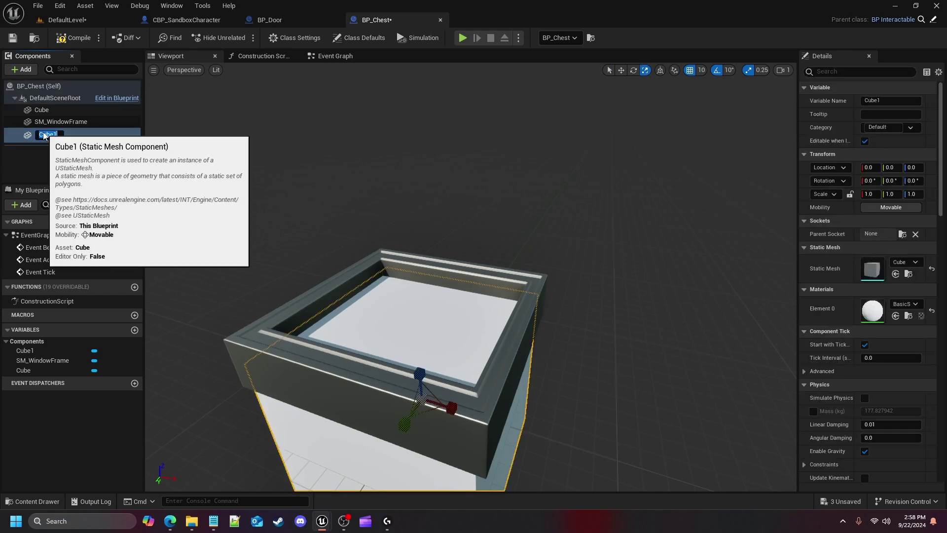
{"action": "type", "text": "Top"}
{"action": "key", "text": "Return"}
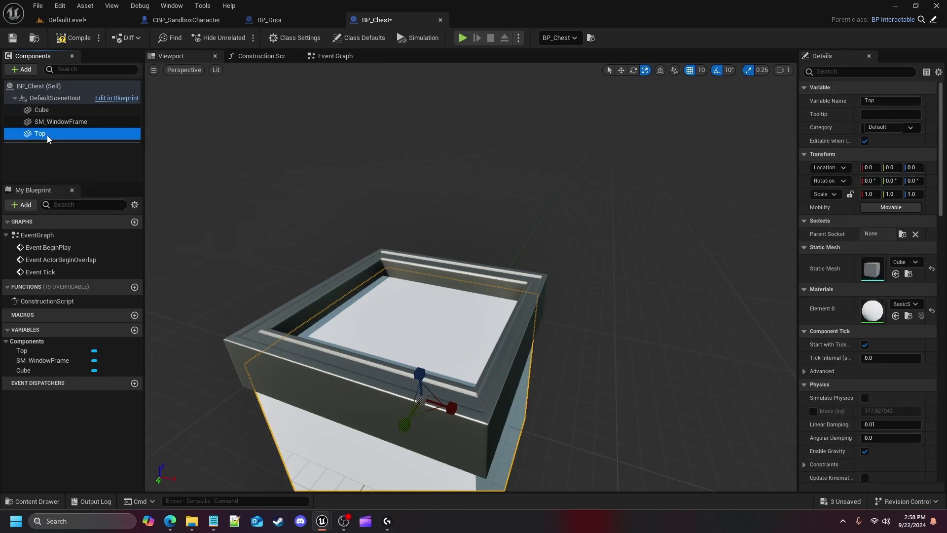
{"action": "left_click", "coordinate": [132, 181]}
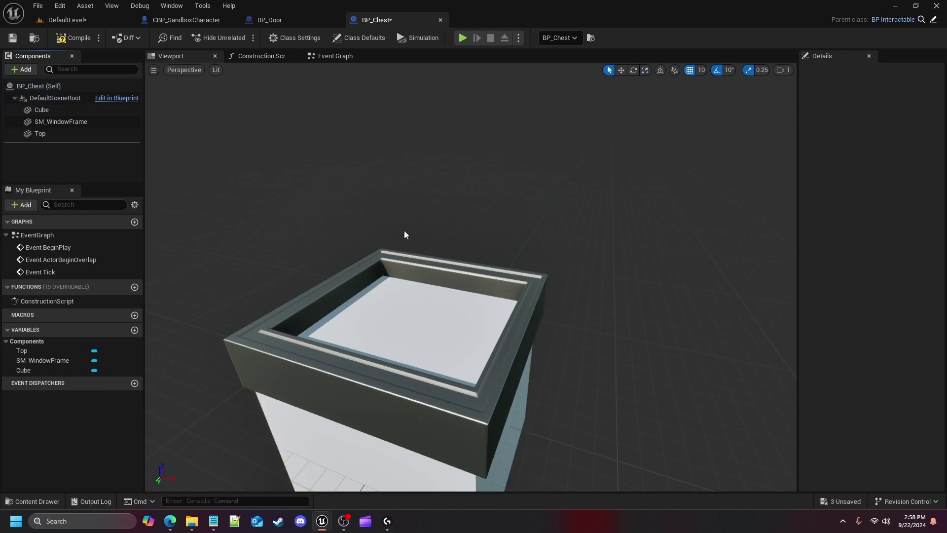
Raise the Top cube above the window frame to about Z 90.
{"action": "left_click", "coordinate": [64, 132]}
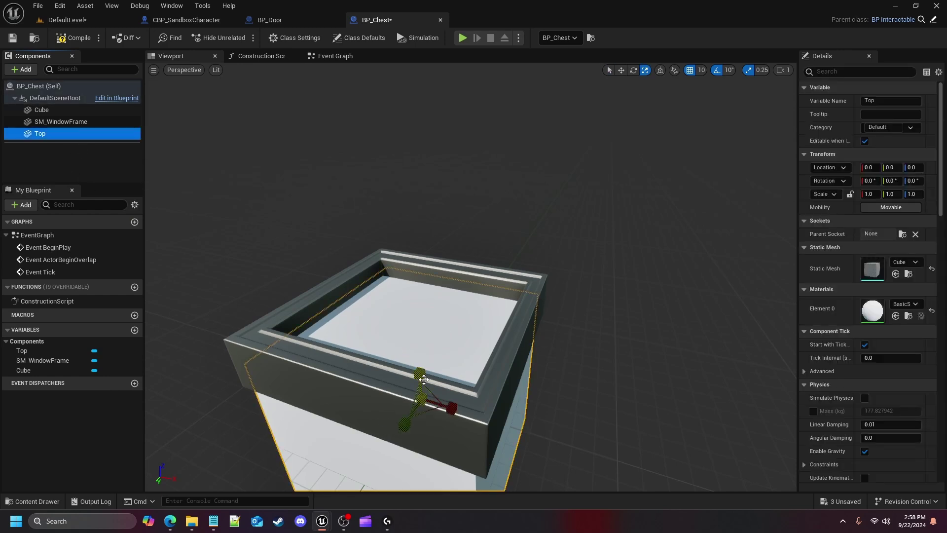
{"action": "left_click", "coordinate": [472, 351]}
{"action": "key", "text": "e"}
{"action": "key", "text": "w"}
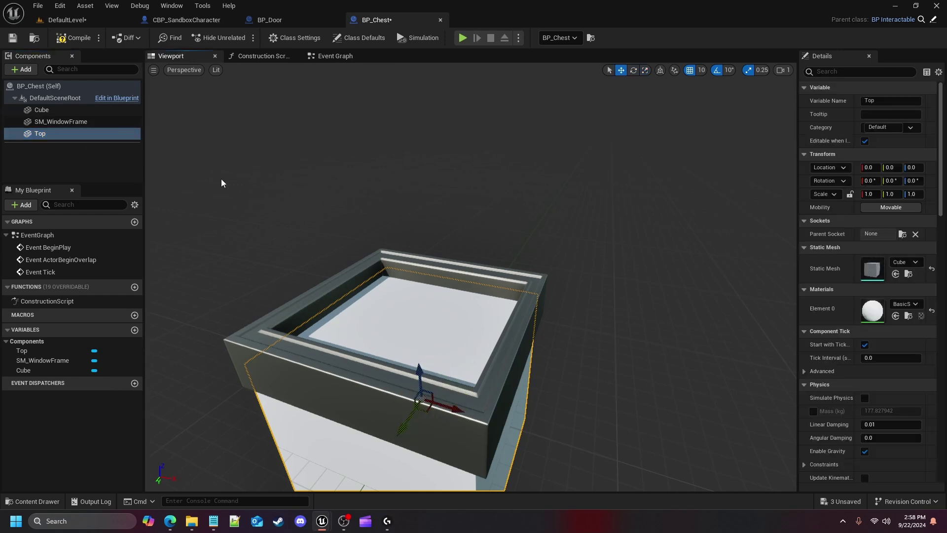
{"action": "left_click_drag", "start_coordinate": [423, 376], "coordinate": [376, 216]}
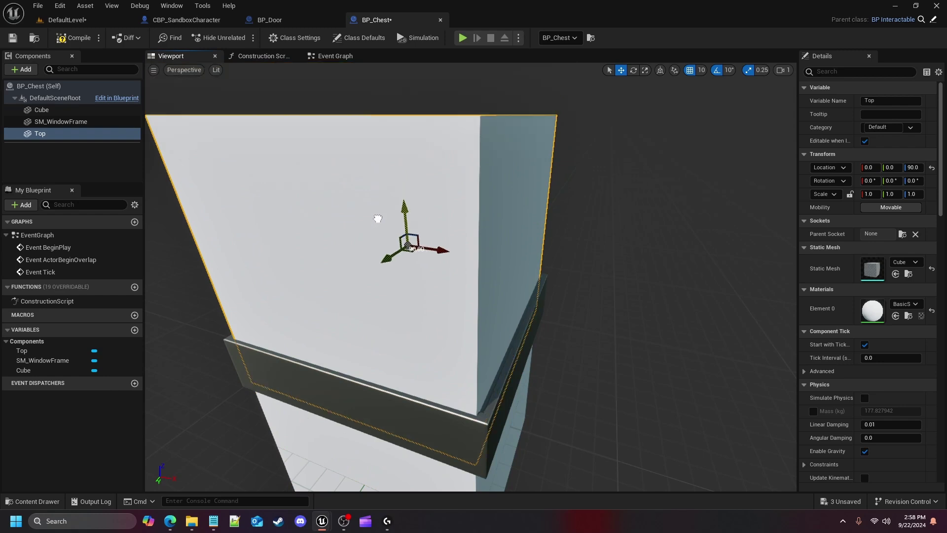
Try an X scale of 0.1 on the Top cube and reset it to 1.
{"action": "left_click", "coordinate": [871, 194]}
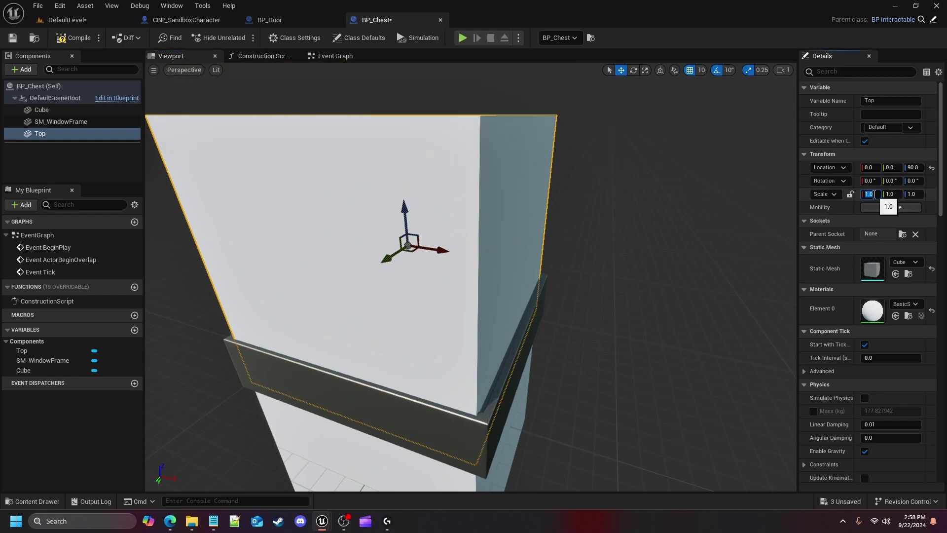
{"action": "key", "text": "BackSpace"}
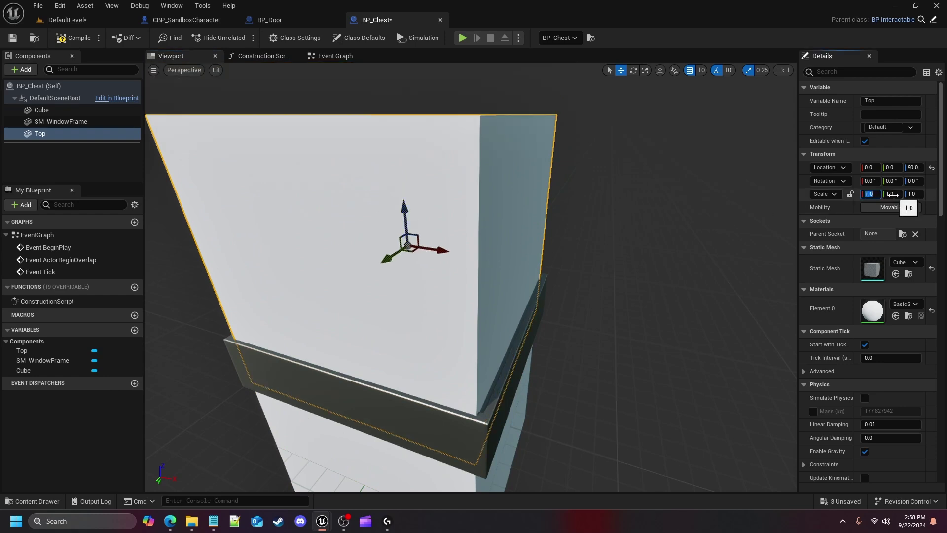
{"action": "type", "text": "0.1"}
{"action": "key", "text": "Return"}
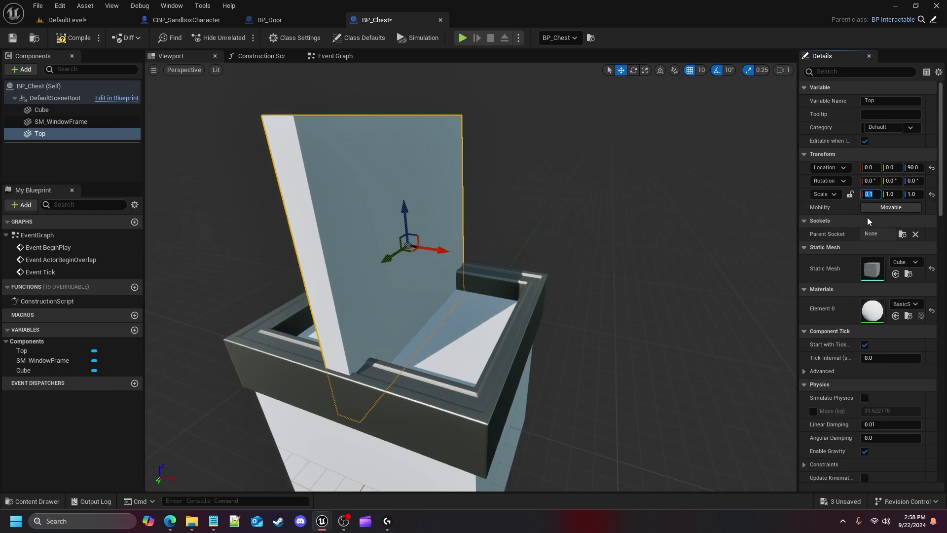
{"action": "type", "text": "1"}
{"action": "key", "text": "Return"}
Flatten the Top cube into a lid by setting its Z scale to 0.1.
{"action": "left_click", "coordinate": [913, 194]}
{"action": "key", "text": "BackSpace"}
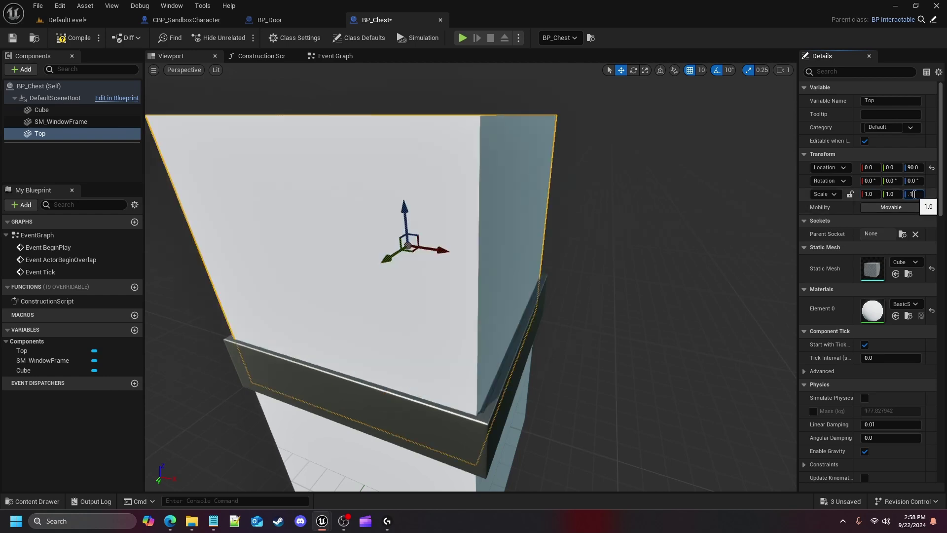
{"action": "type", "text": "0.1"}
{"action": "key", "text": "Return"}
Lower the Top lid onto the window frame and set its Z location to 65.
{"action": "right_click_drag", "start_coordinate": [517, 197], "coordinate": [454, 196]}
{"action": "left_click_drag", "start_coordinate": [474, 242], "coordinate": [476, 292]}
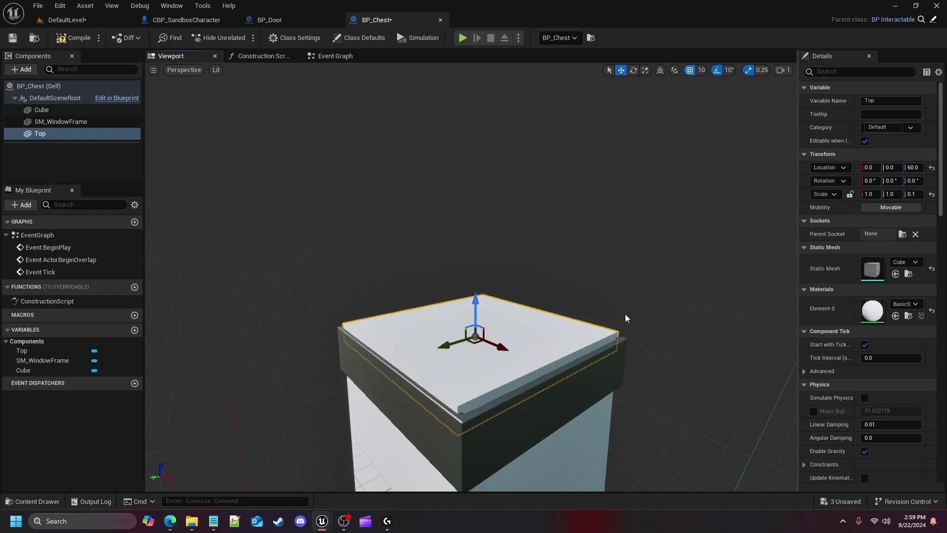
{"action": "left_click", "coordinate": [914, 168]}
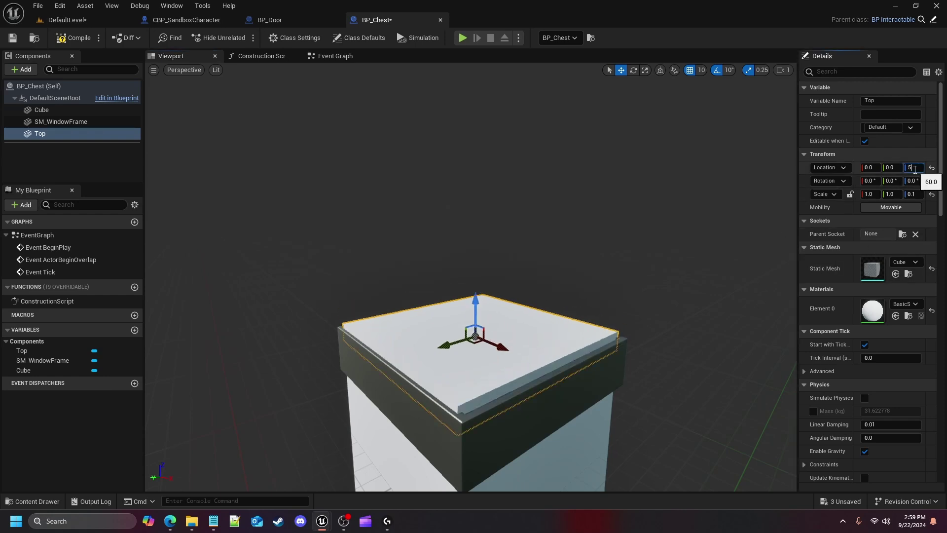
{"action": "type", "text": "55"}
{"action": "key", "text": "Return"}
{"action": "type", "text": "65"}
{"action": "key", "text": "Return"}
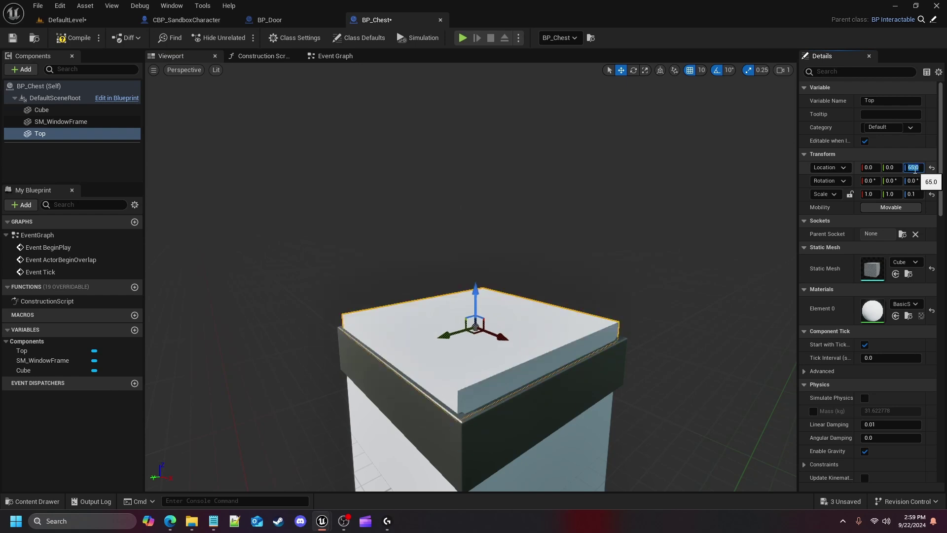
Compile and save the BP_Chest blueprint.
{"action": "left_click_drag", "start_coordinate": [641, 222], "coordinate": [614, 262]}
{"action": "left_click", "coordinate": [74, 38]}
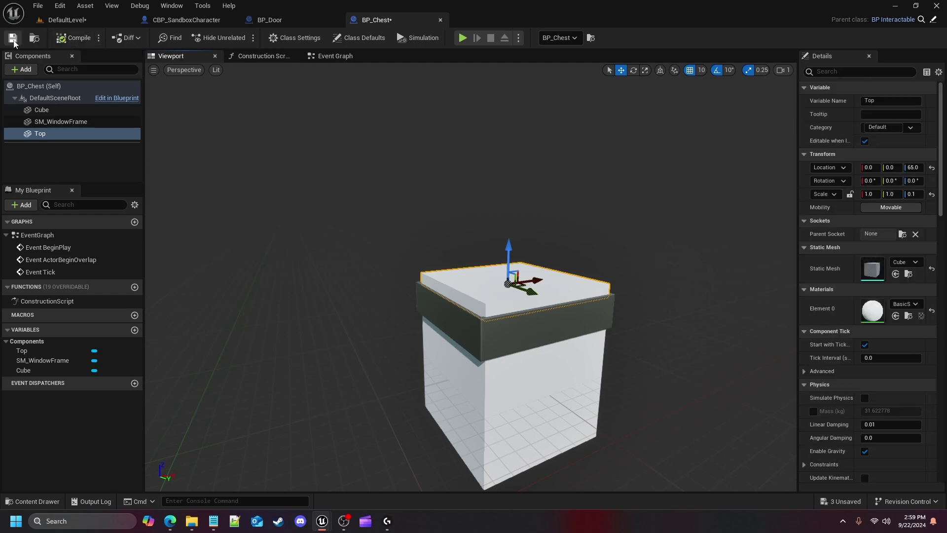
{"action": "key", "text": "ctrl+s"}
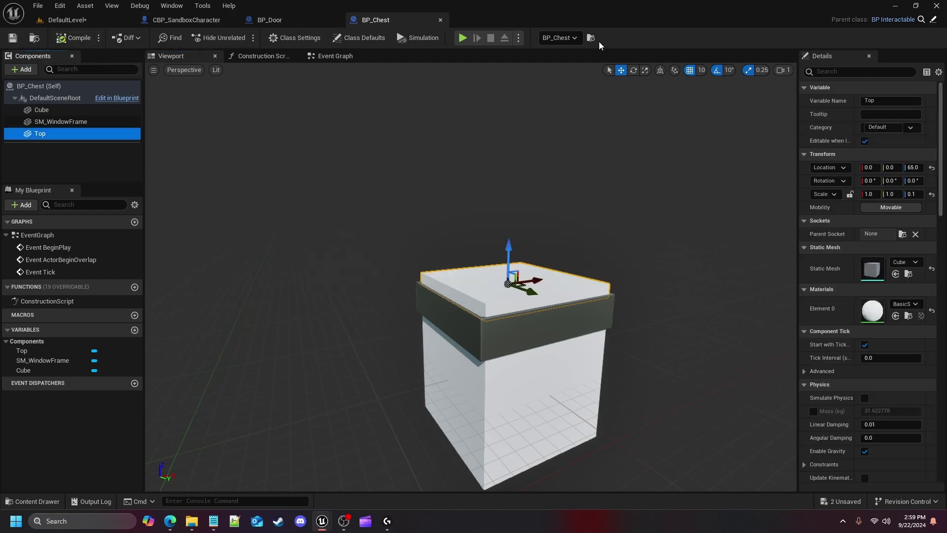
Play the level, walk the character up to the chest to check its size and lid, and stop the play session.
{"action": "left_click", "coordinate": [463, 37]}
{"action": "key", "text": "w"}
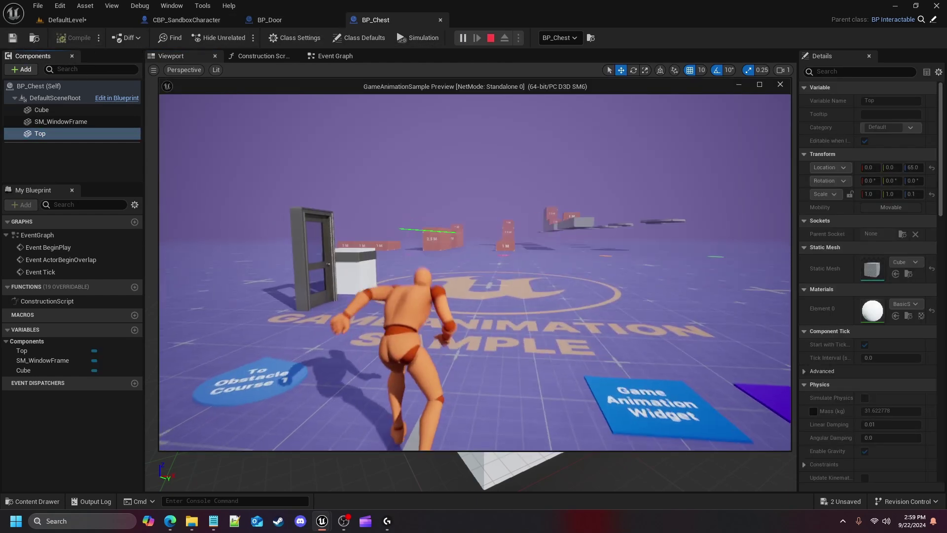
{"action": "key", "text": "w"}
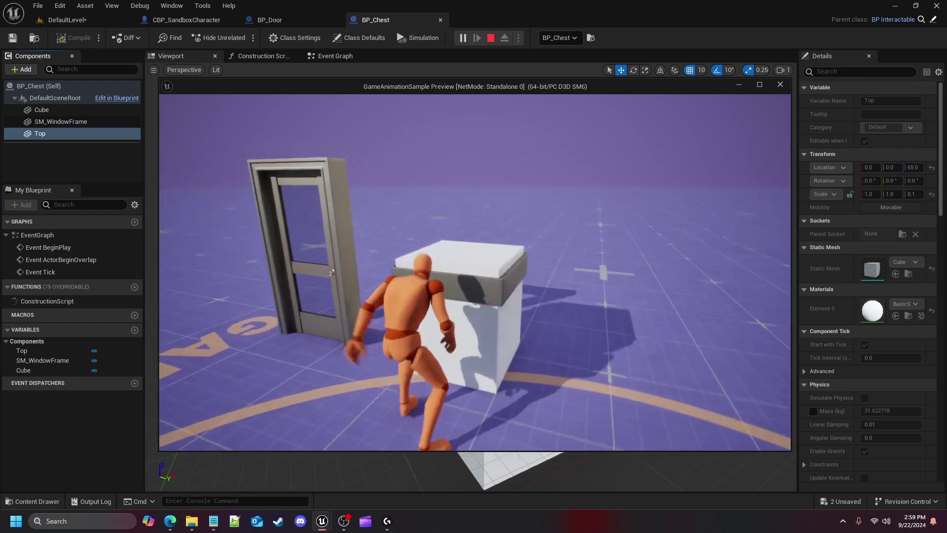
{"action": "key", "text": "w"}
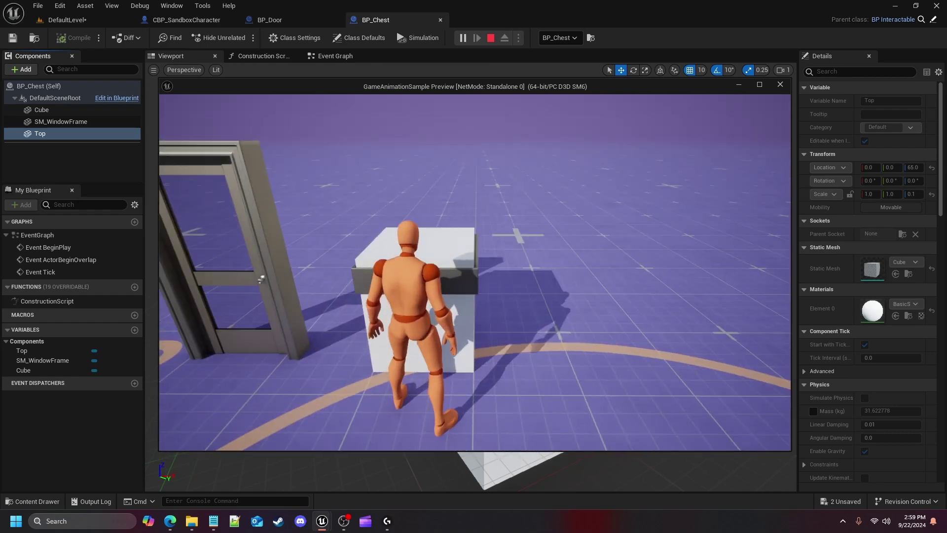
{"action": "key", "text": "w"}
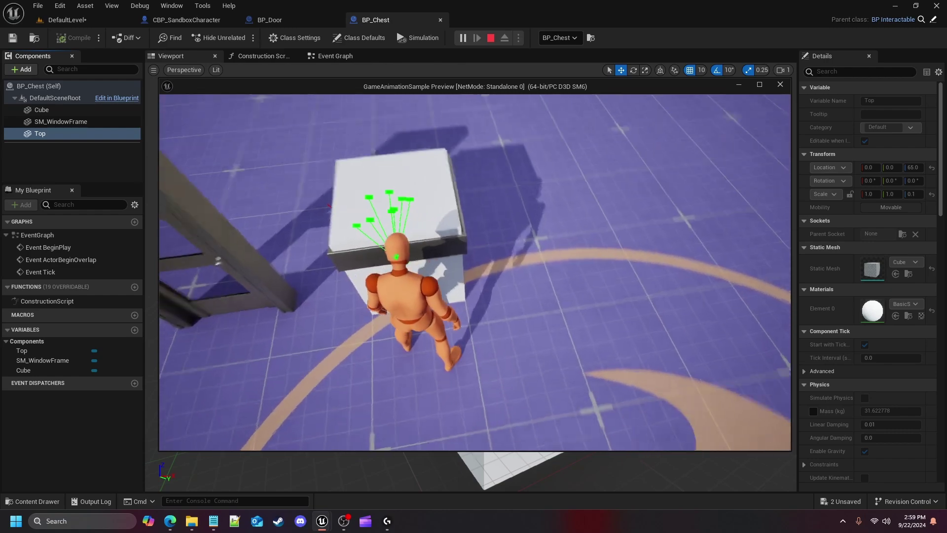
{"action": "key", "text": "w"}
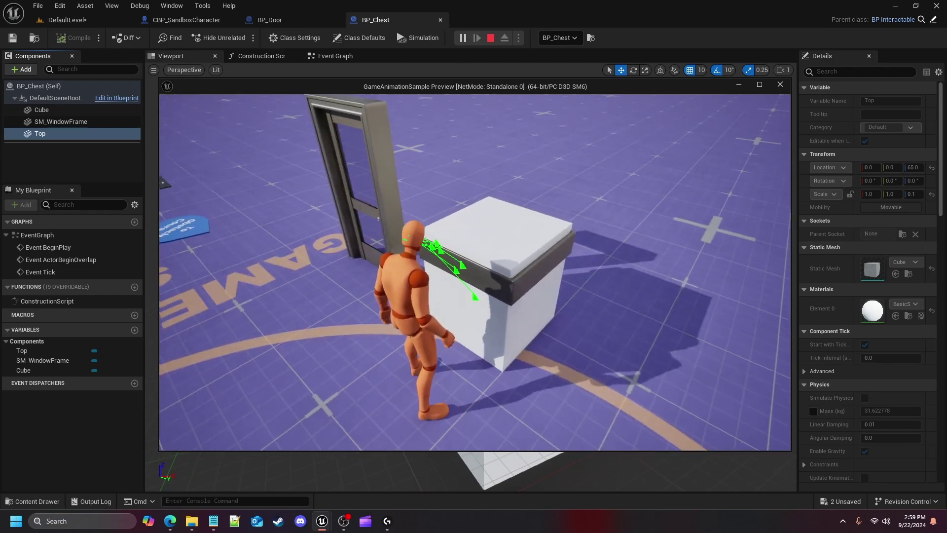
{"action": "key", "text": "w"}
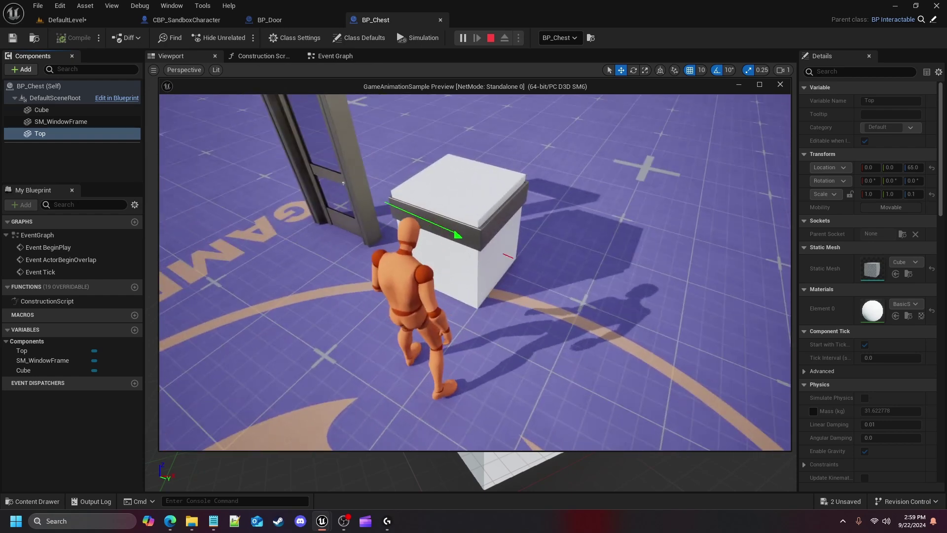
{"action": "key", "text": "w"}
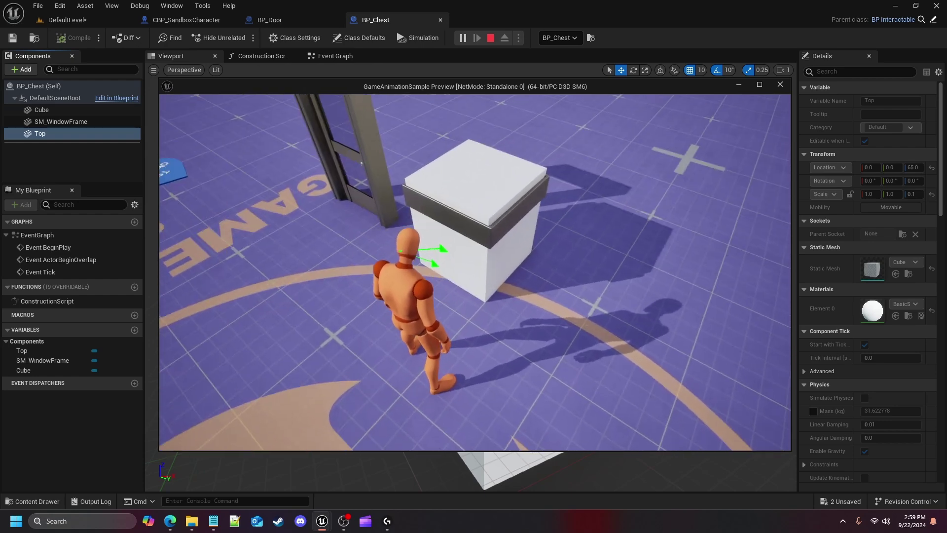
{"action": "key", "text": "Escape"}
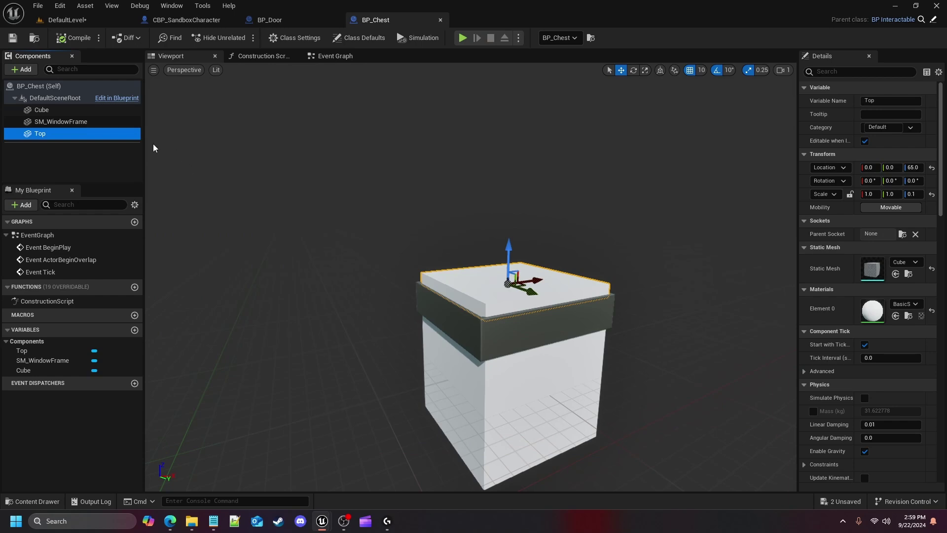
Switch to DefaultLevel and inspect the placed BP_Chest beside the door from several angles.
{"action": "left_click", "coordinate": [84, 24]}
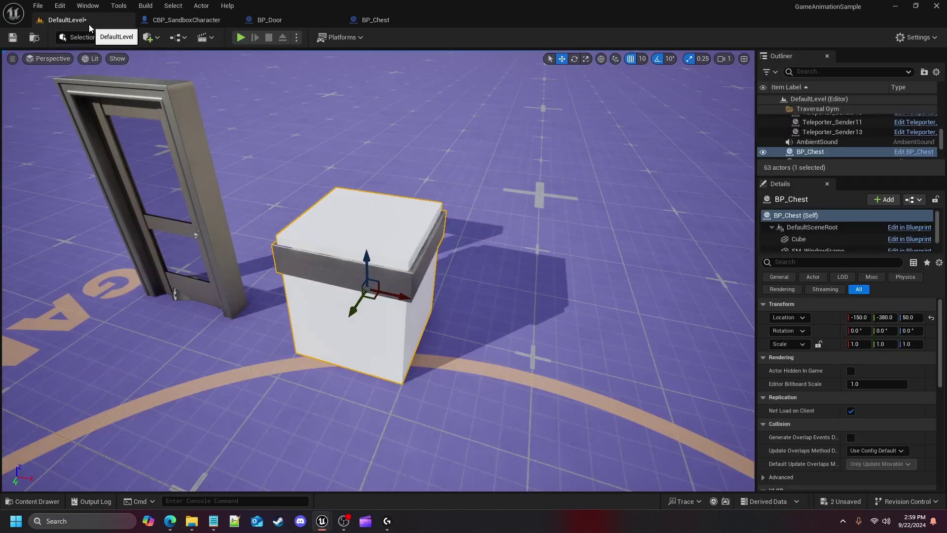
{"action": "mouse_move", "coordinate": [413, 205]}
{"action": "right_mouse_down"}
{"action": "mouse_move", "coordinate": [365, 207]}
{"action": "mouse_move", "coordinate": [424, 208]}
{"action": "right_mouse_up"}
{"action": "key", "text": "s"}
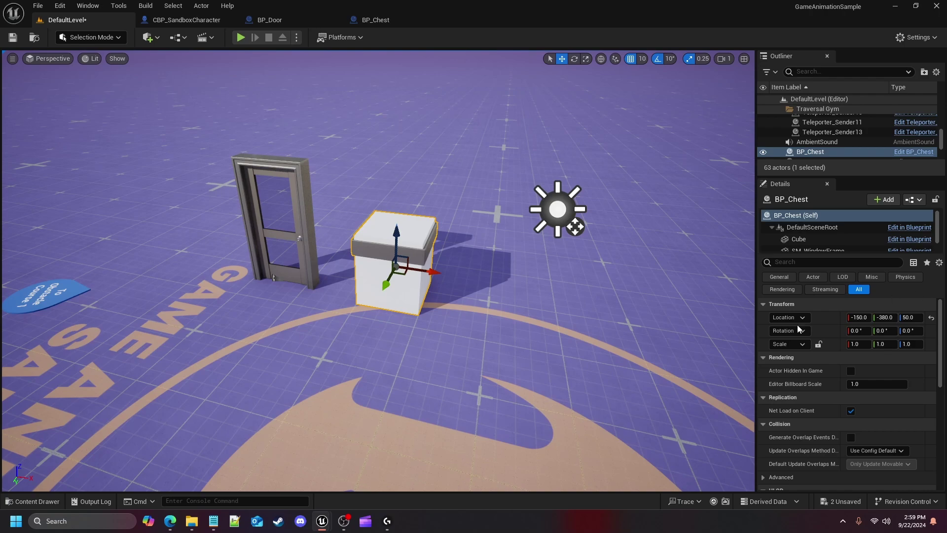
{"action": "key", "text": "f"}
{"action": "scroll", "coordinate": [286, 281], "scroll_direction": "up", "scroll_amount": 3}
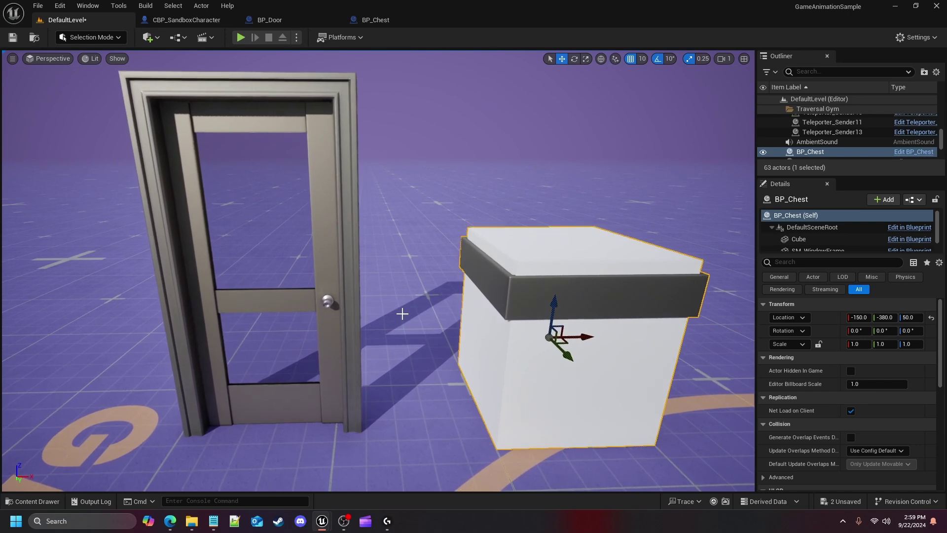
{"action": "mouse_move", "coordinate": [366, 274]}
{"action": "left_mouse_down", "text": "alt"}
{"action": "mouse_move", "coordinate": [305, 286]}
{"action": "mouse_move", "coordinate": [366, 274]}
{"action": "left_mouse_up", "text": "alt"}
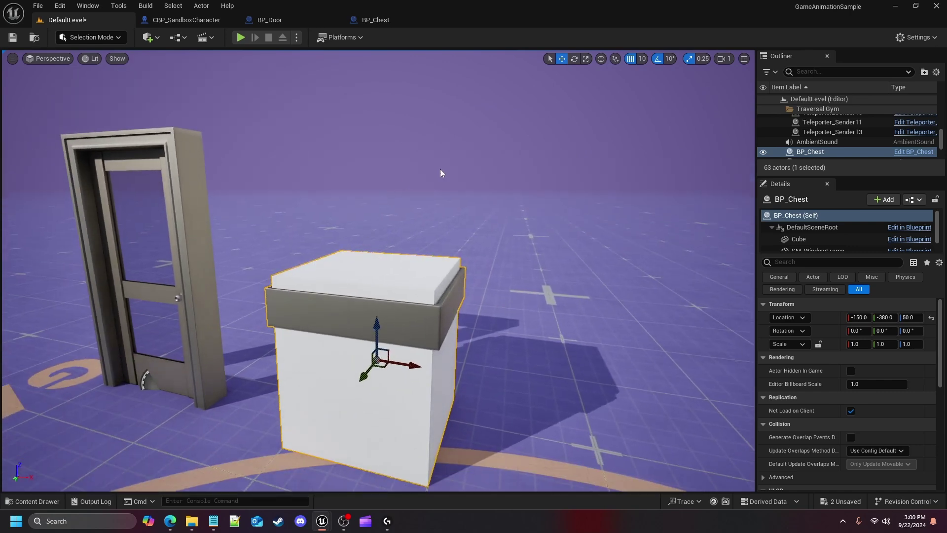